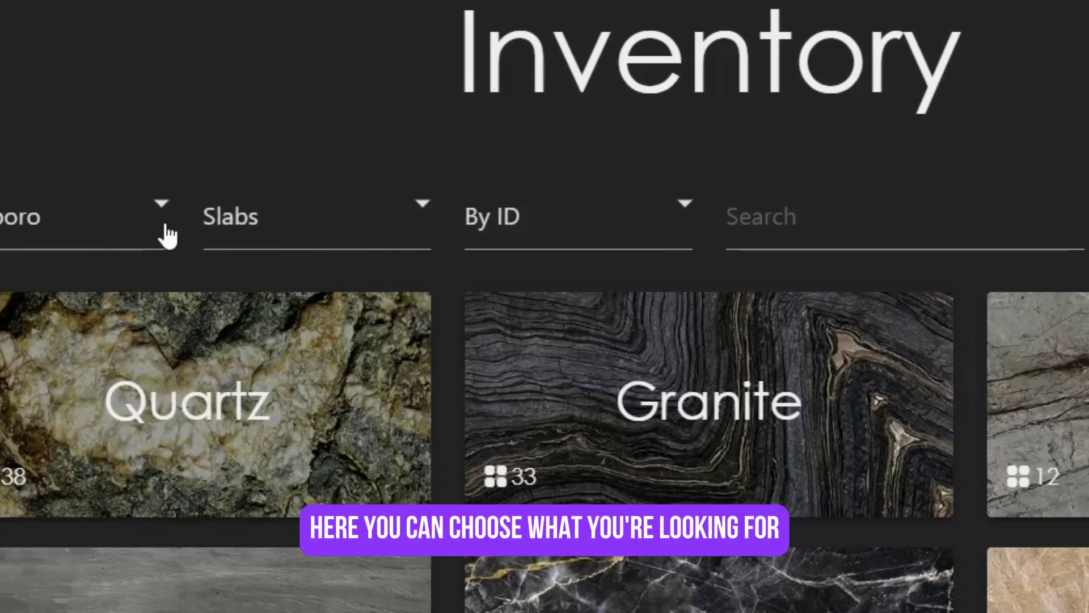
Switch the inventory listing to Remnants and back to Slabs, then browse the stone-type tiles.
left_click(258, 230)
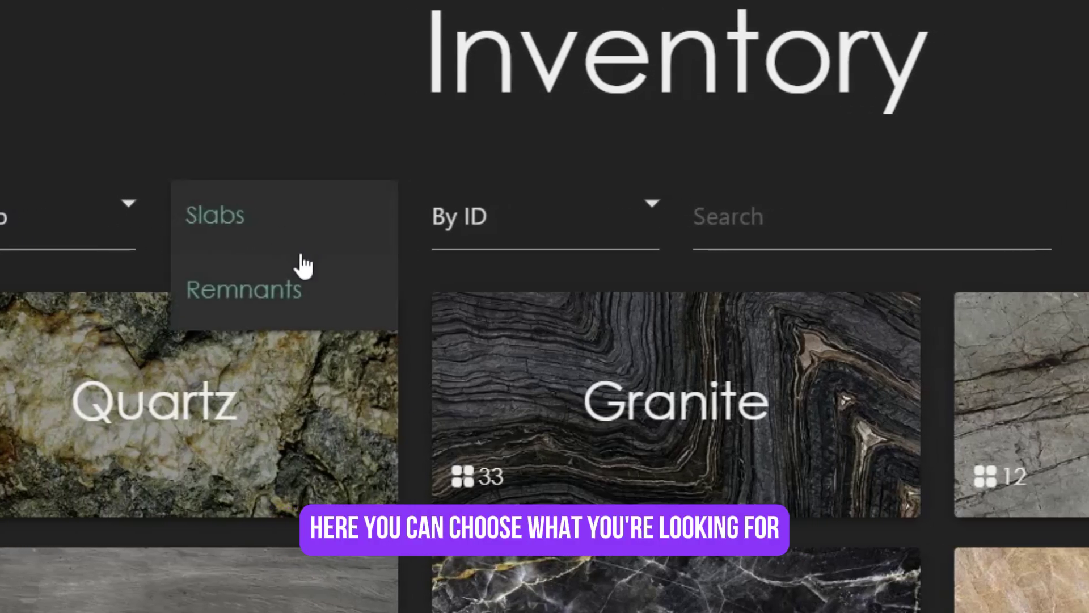
left_click(321, 290)
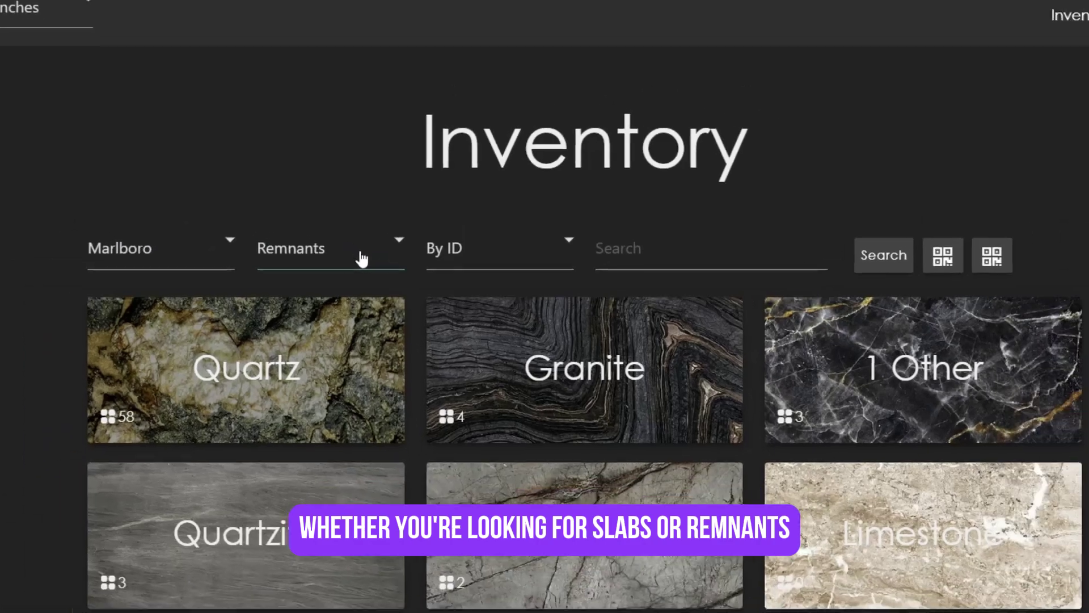
left_click(296, 237)
left_click(381, 269)
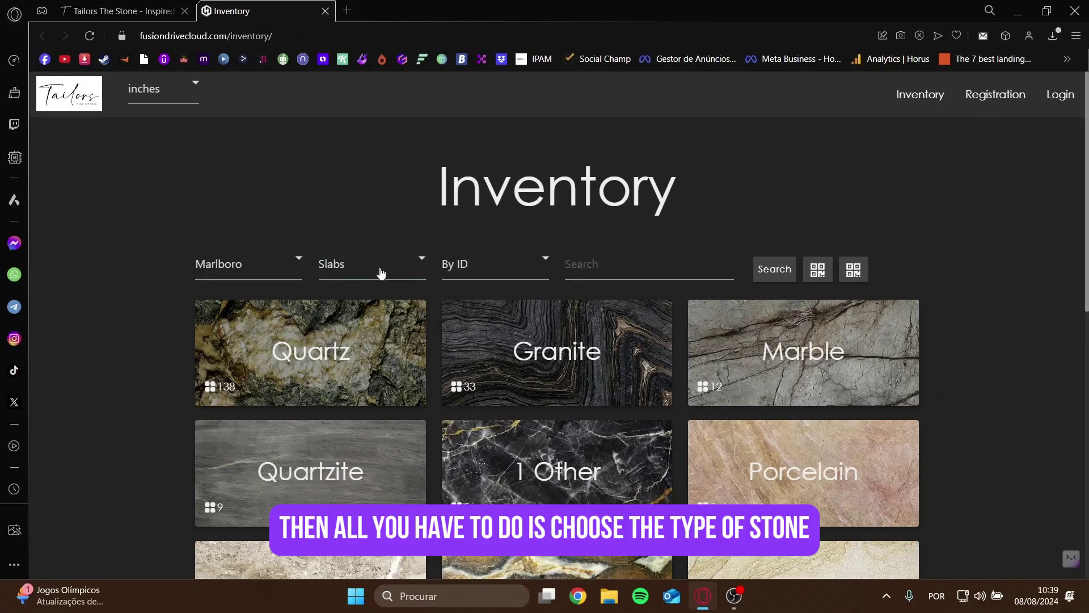
scroll(359, 340, "down", 4)
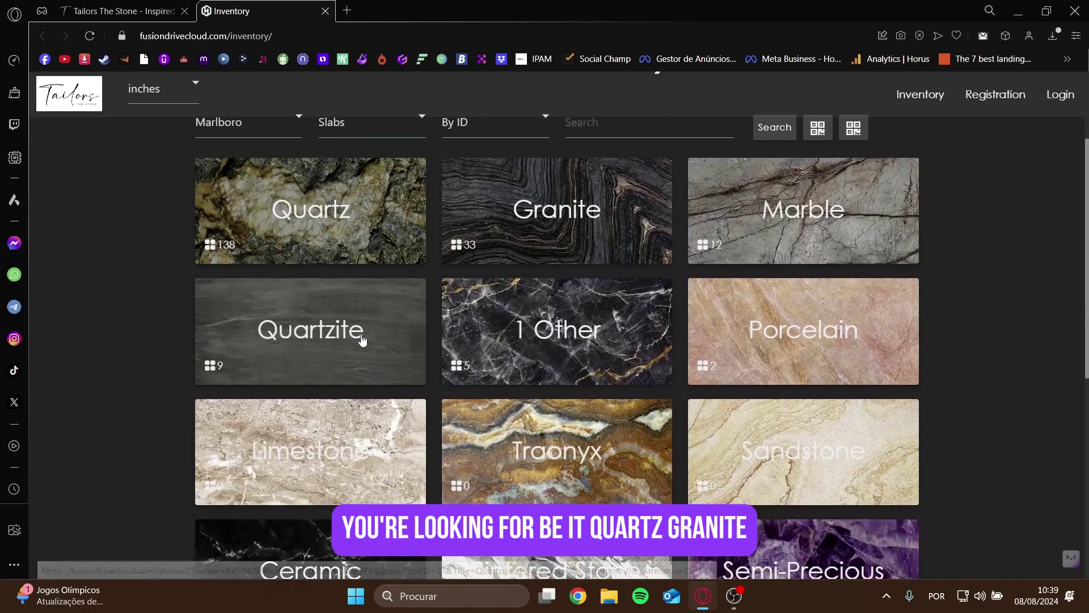
scroll(362, 340, "down", 5)
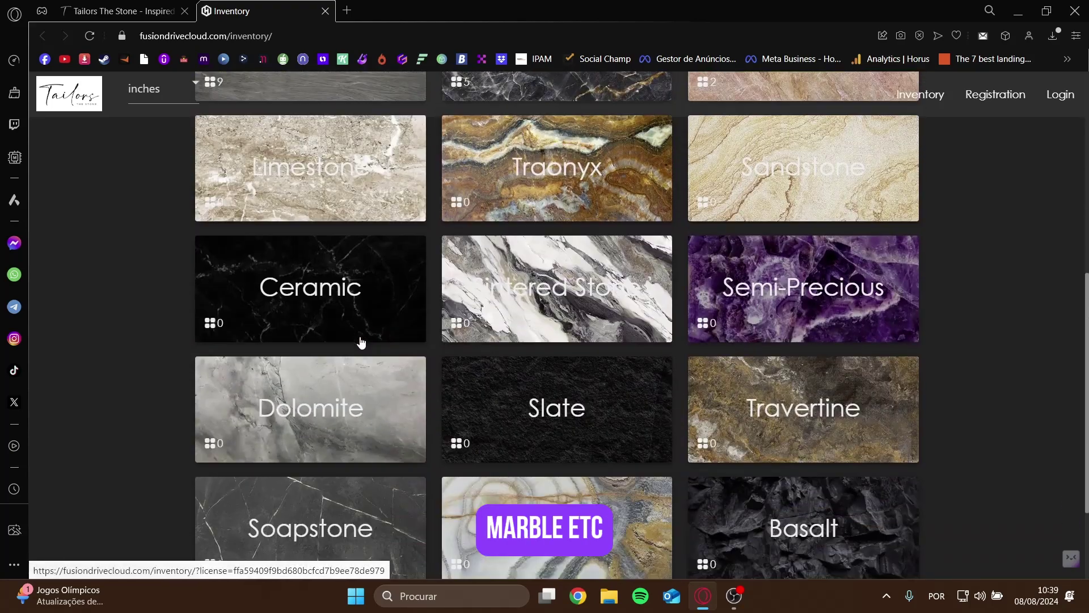
scroll(359, 340, "down", 1)
scroll(329, 348, "up", 6)
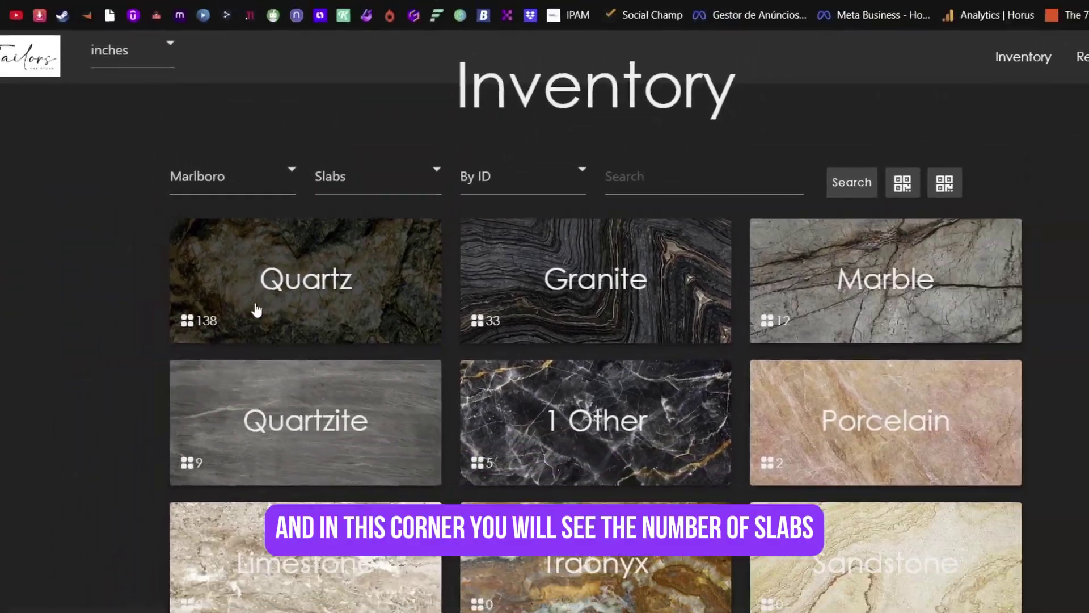
Open the Quartz stone listing and scroll through its slab grid.
left_click(236, 310)
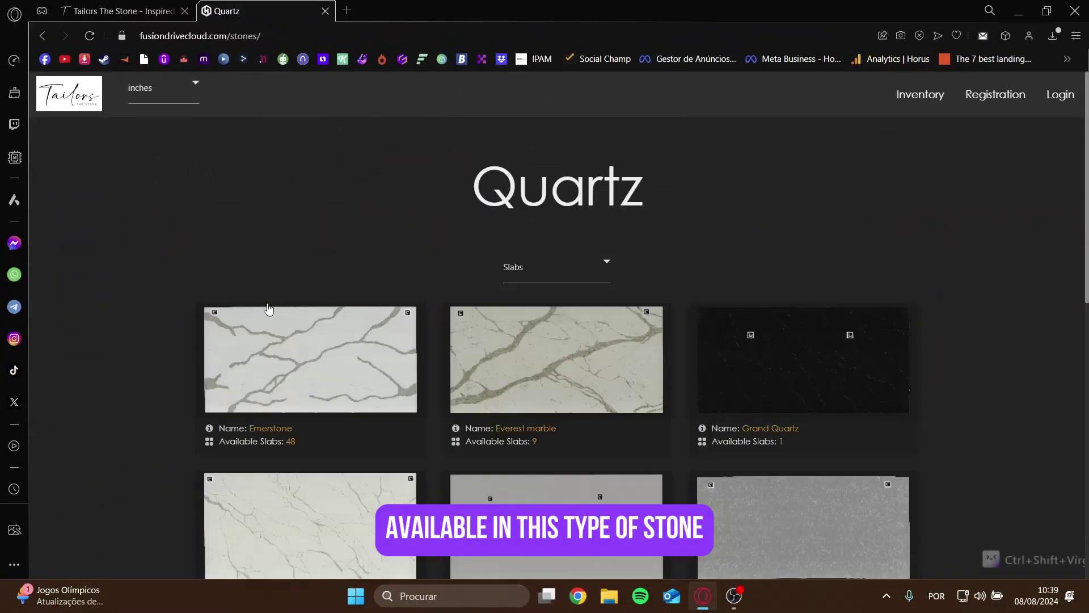
scroll(374, 275, "down", 1)
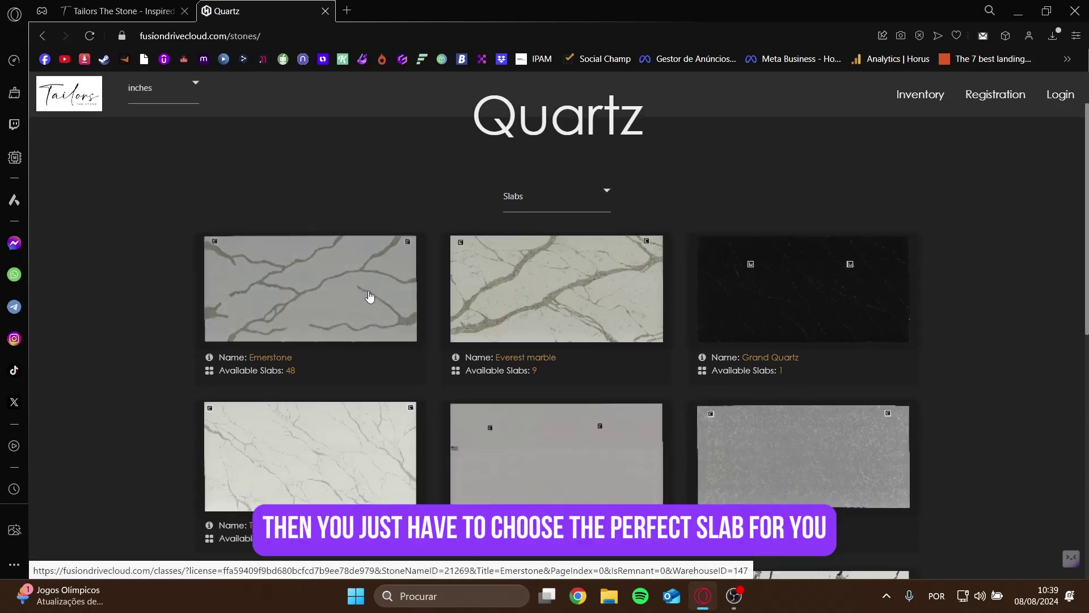
scroll(385, 306, "down", 1)
scroll(396, 315, "down", 3)
scroll(396, 314, "down", 1)
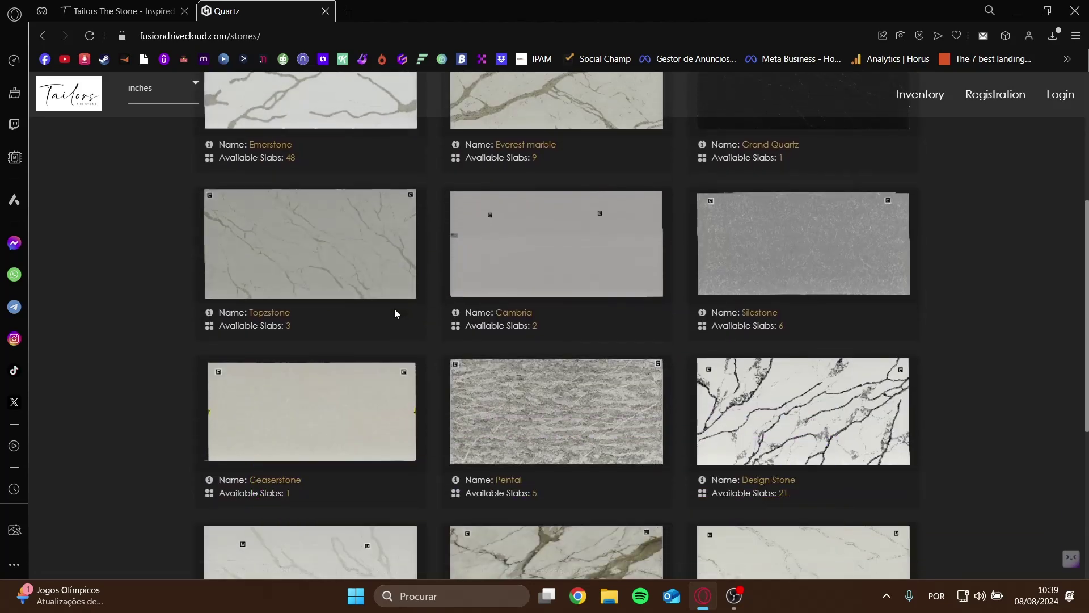
scroll(395, 316, "down", 1)
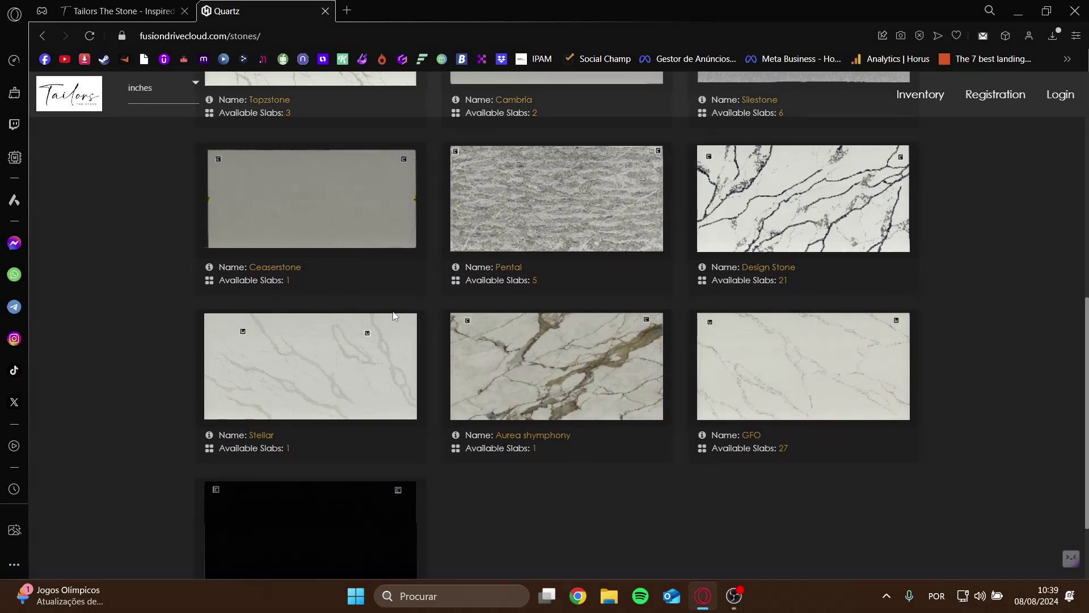
scroll(394, 315, "down", 2)
scroll(436, 352, "up", 3)
scroll(467, 385, "up", 5)
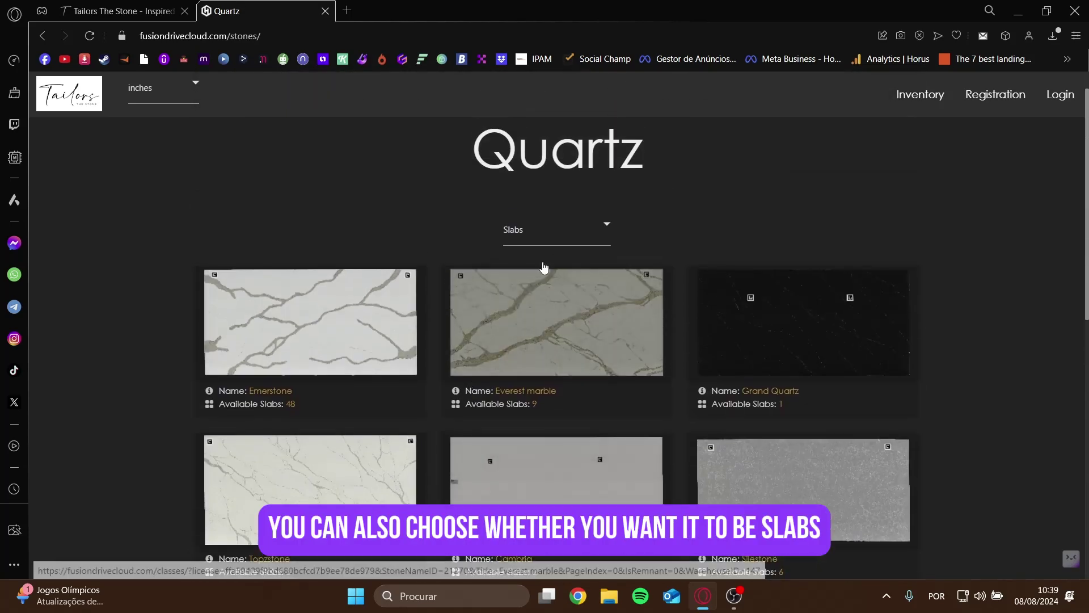
Show Quartz remnants instead of slabs, then switch back to Quartz slabs.
left_click(551, 241)
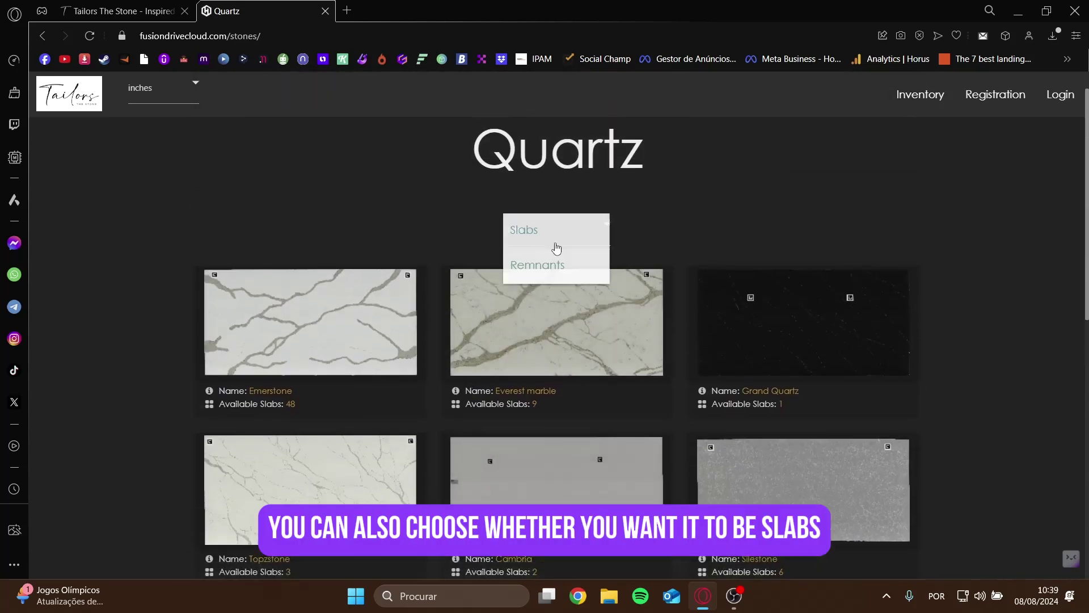
left_click(523, 265)
scroll(989, 370, "down", 3)
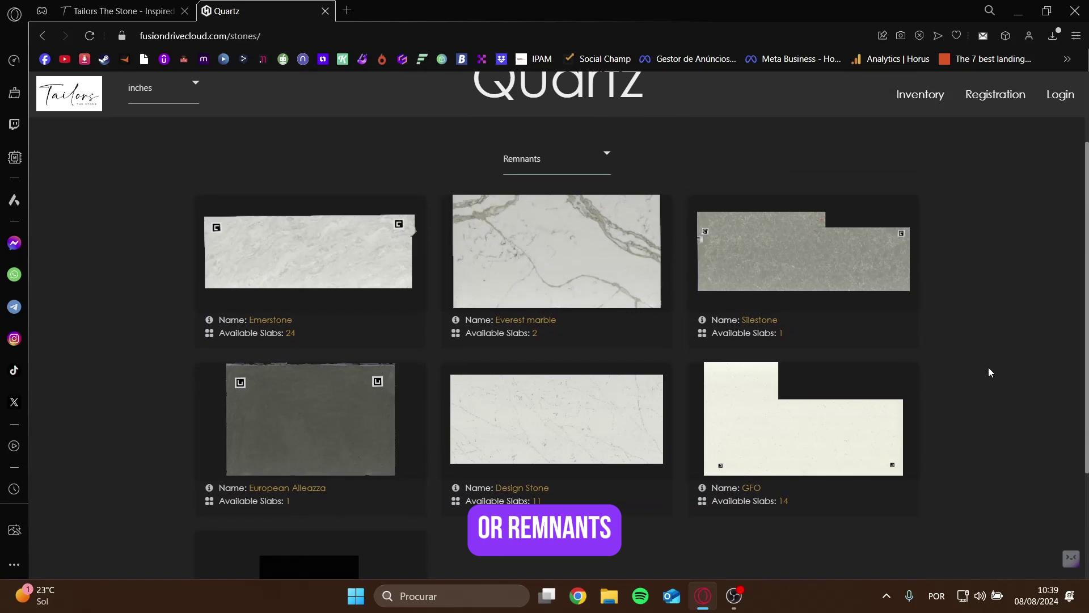
scroll(732, 453, "up", 4)
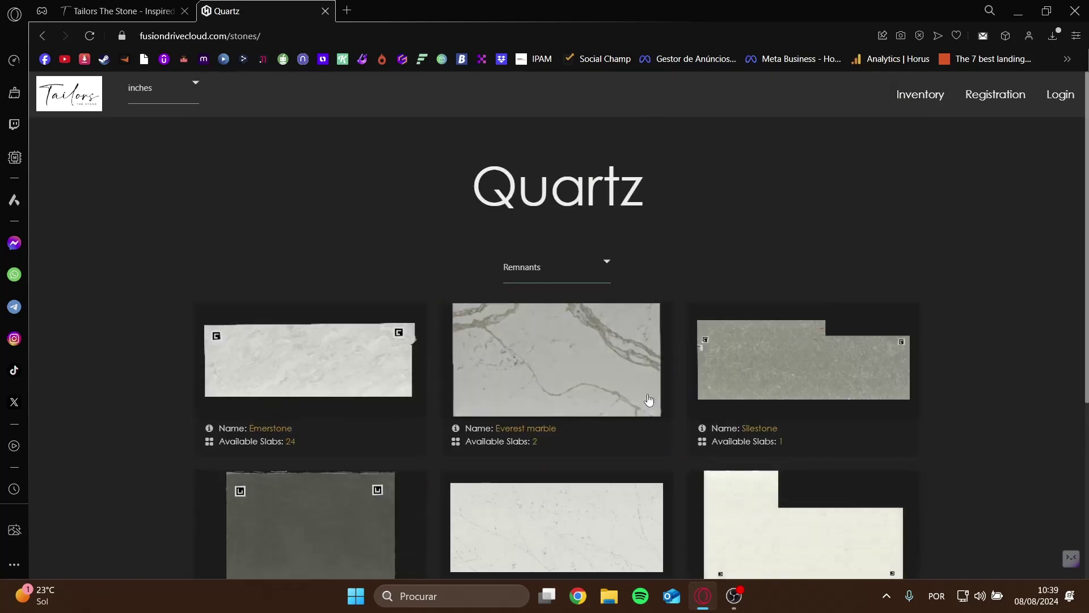
left_click(604, 264)
left_click(571, 276)
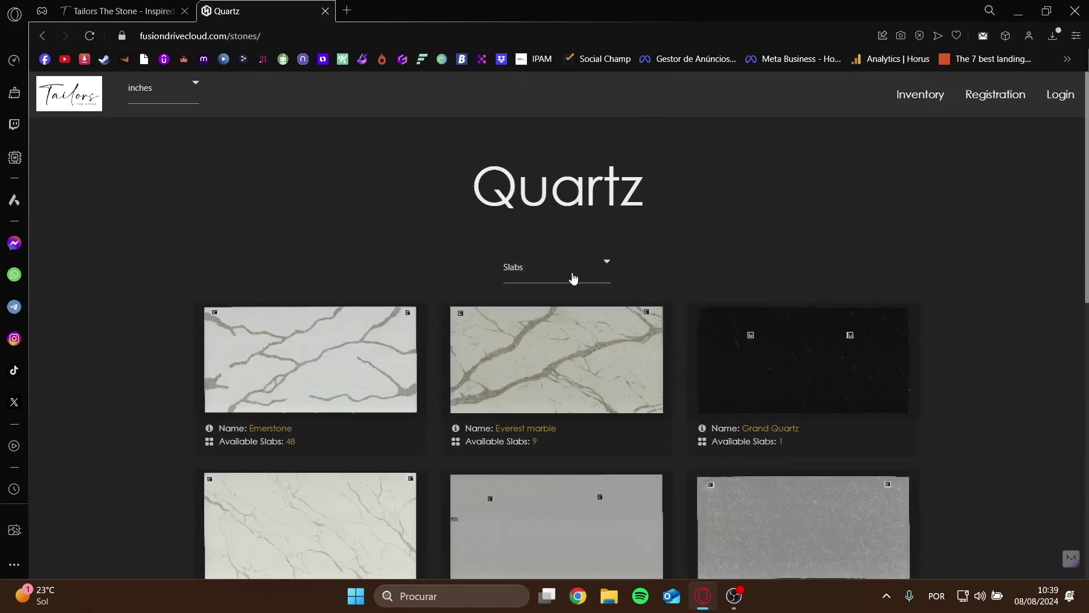
scroll(766, 340, "down", 4)
Open Design Stone, review its class cards' area and thickness, then open Calacatta Lima.
left_click(782, 406)
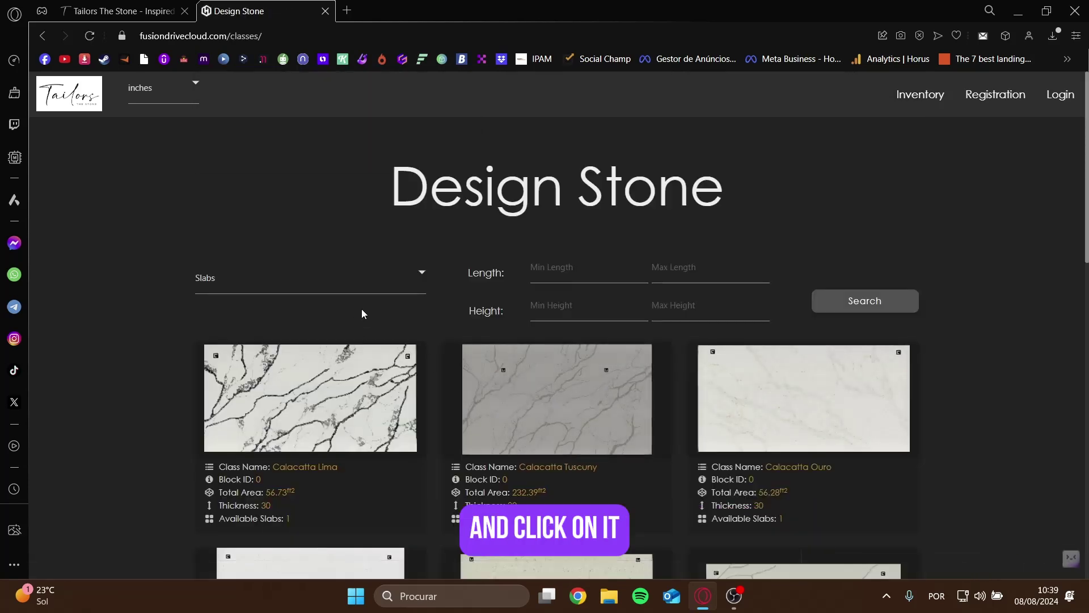
scroll(361, 308, "down", 1)
scroll(945, 329, "down", 1)
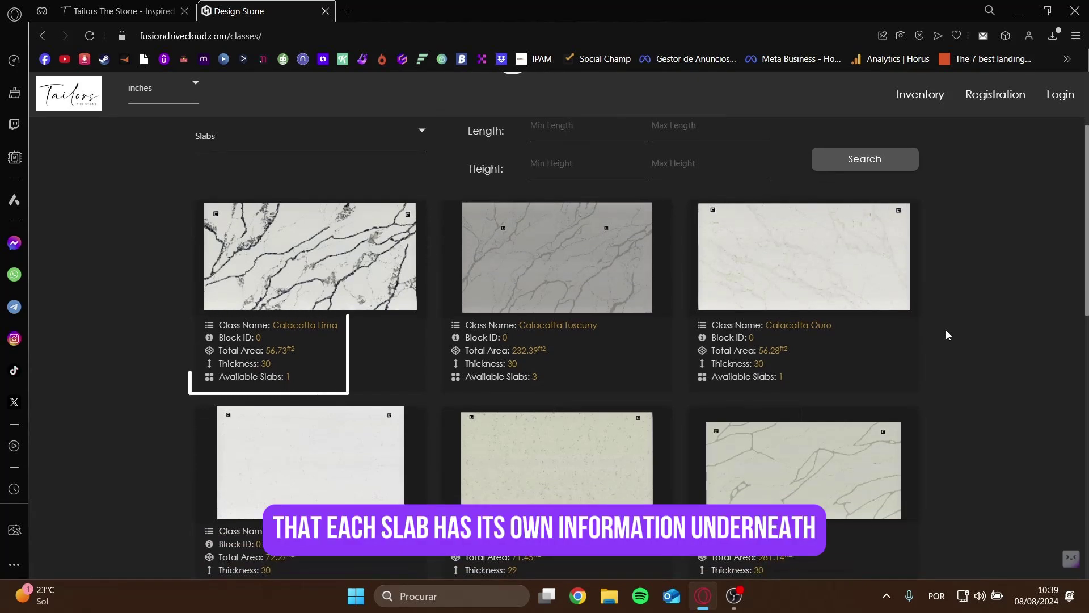
scroll(945, 334, "down", 1)
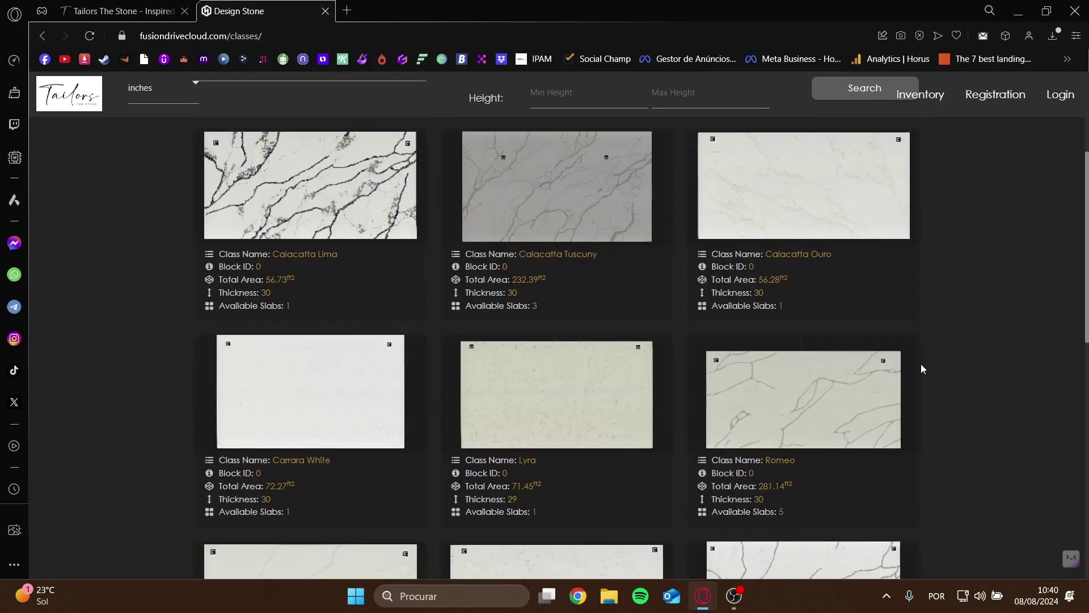
scroll(243, 408, "down", 5)
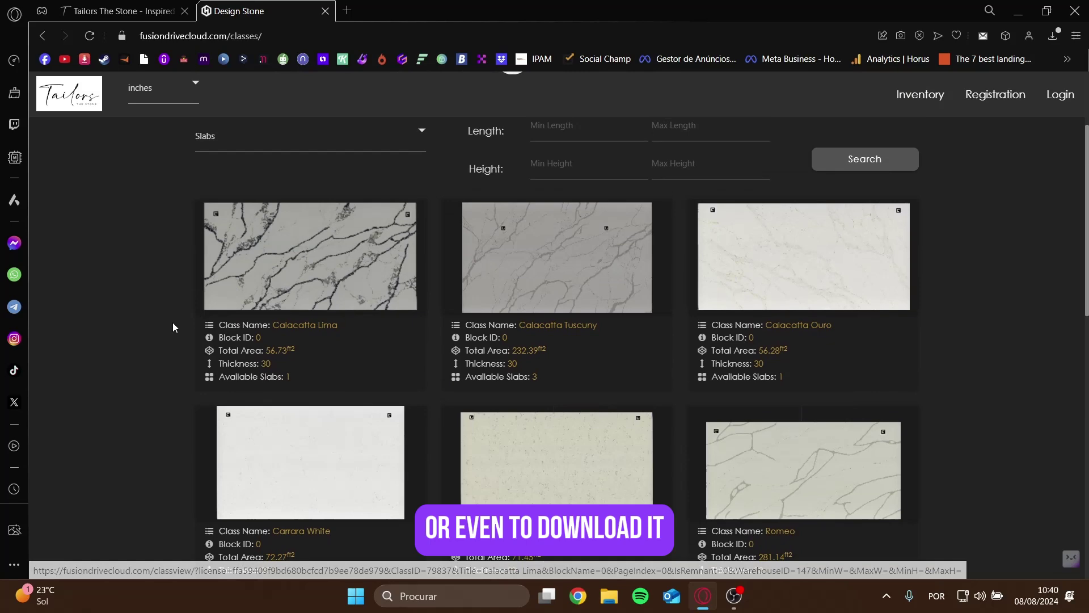
left_click(265, 268)
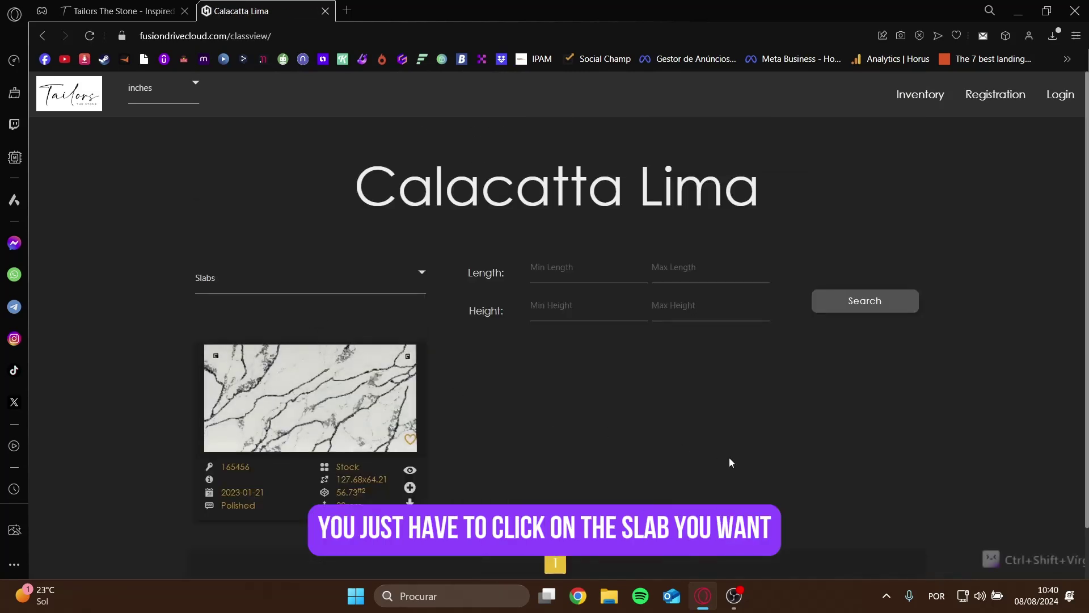
scroll(554, 368, "down", 1)
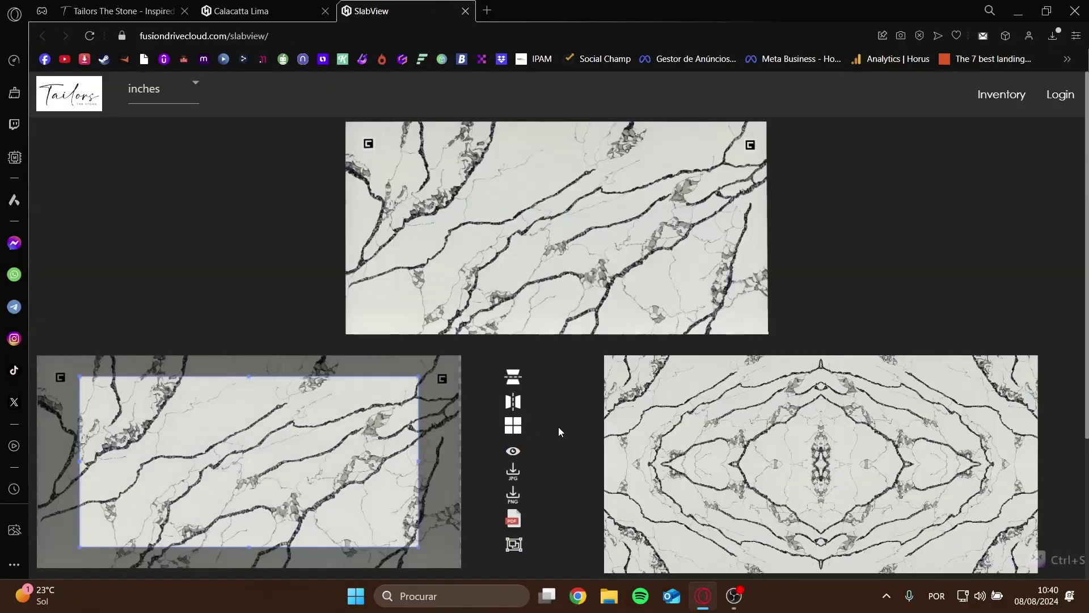
Shift the crop area up-left on the Calacatta Lima slab and preview a wide two-way book match.
mouse_move(312, 452)
left_mouse_down()
mouse_move(270, 432)
mouse_move(270, 454)
mouse_move(312, 473)
mouse_move(339, 438)
mouse_move(335, 459)
mouse_move(334, 428)
mouse_move(330, 460)
mouse_move(281, 473)
mouse_move(317, 444)
mouse_move(321, 457)
mouse_move(309, 455)
left_mouse_up()
left_click(513, 401)
left_click(513, 403)
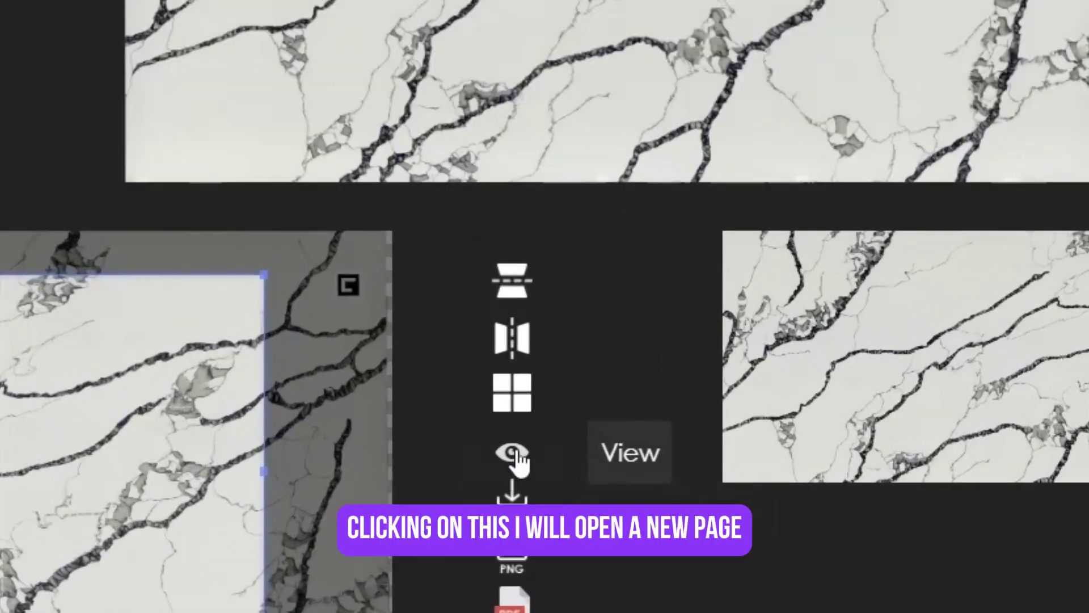
View the Calacatta Lima image in high resolution at full size, then download it as JPG.
left_click(513, 454)
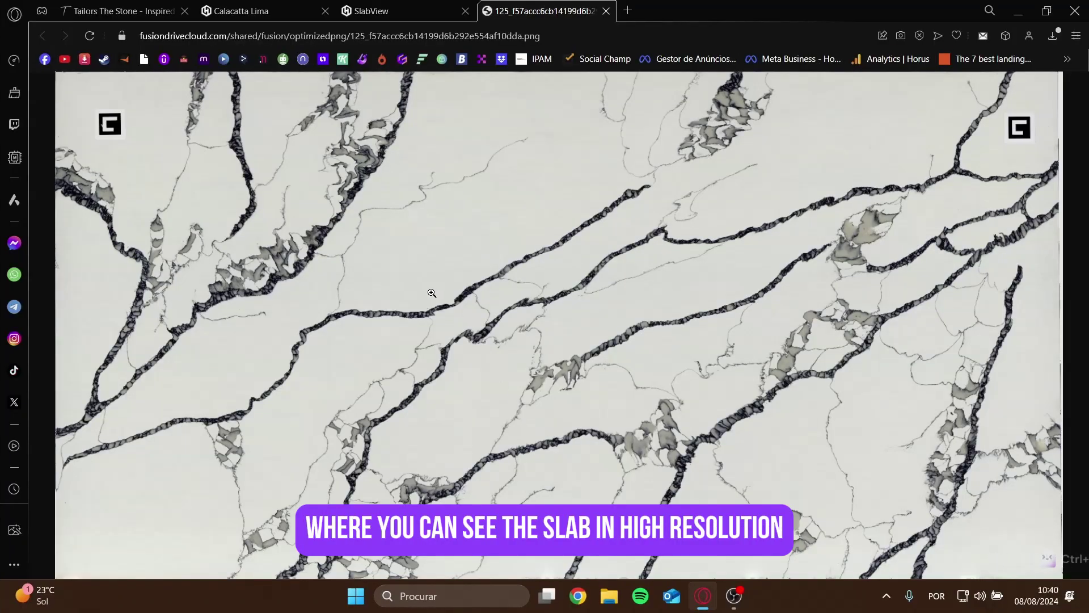
left_click(431, 293)
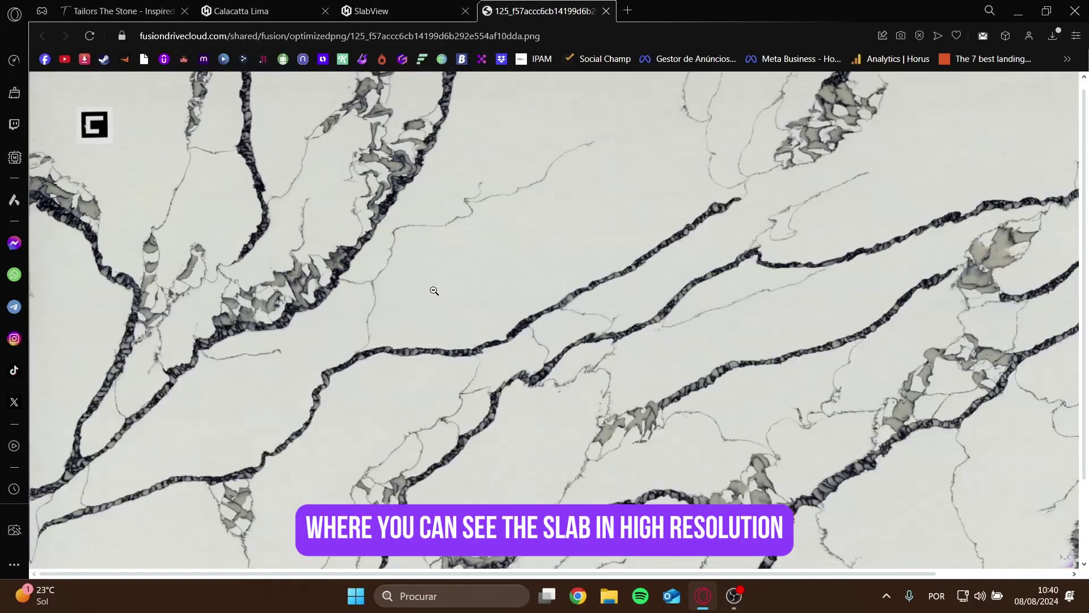
left_click(434, 290)
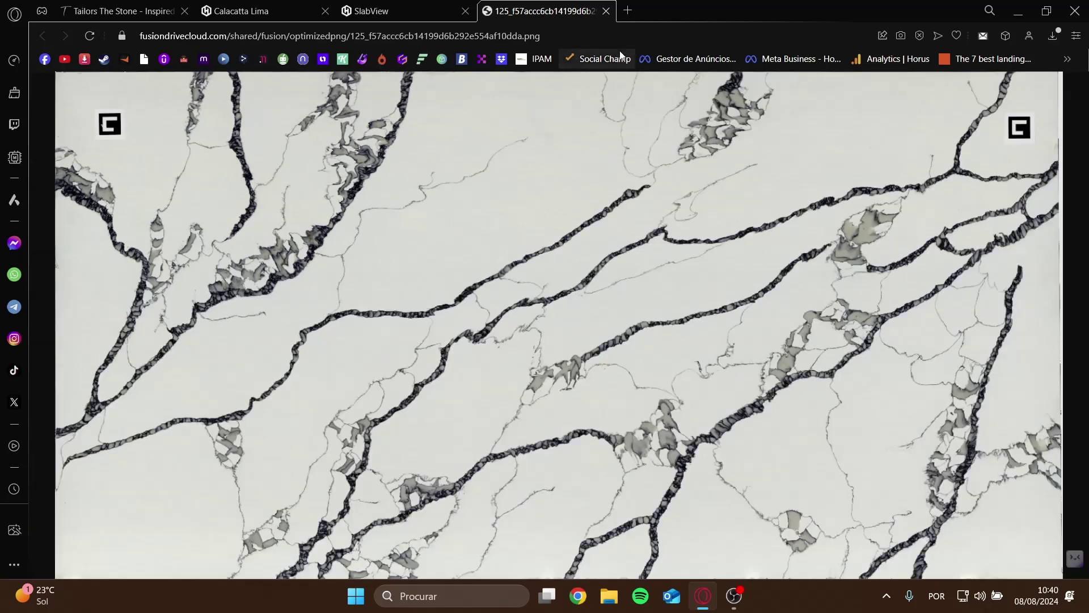
left_click(605, 10)
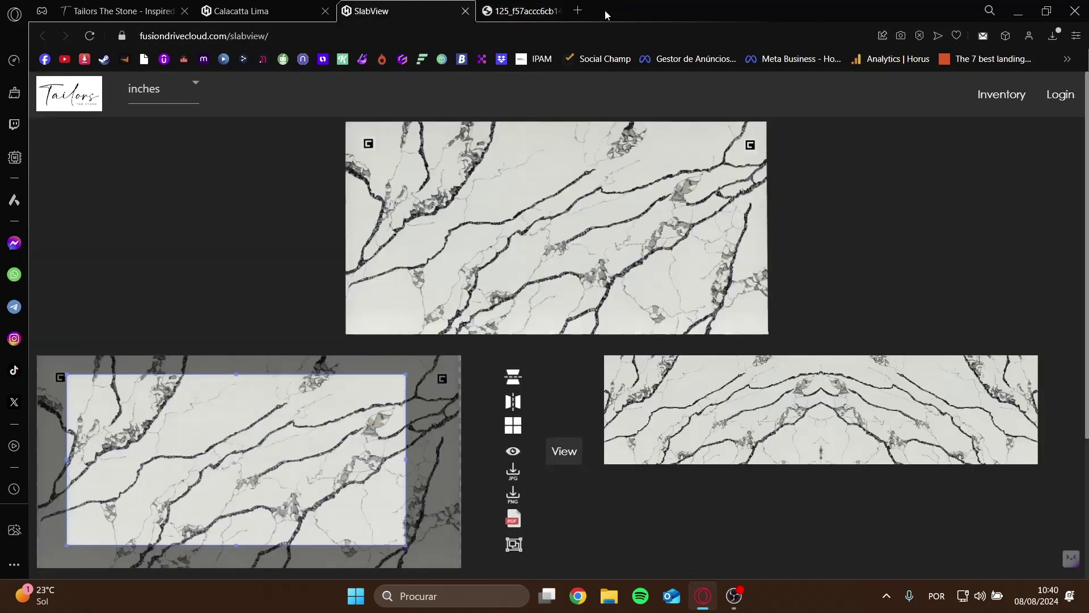
left_click(513, 473)
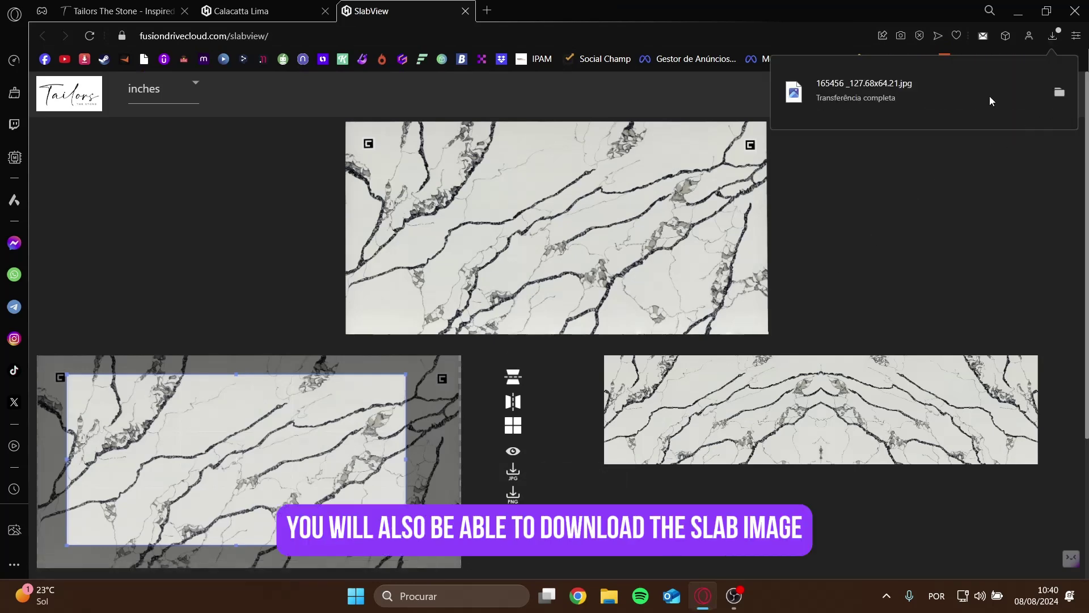
Open 165456 _127.68x64.21.jpg from its download folder in Photos and zoom in and out.
left_click(1058, 92)
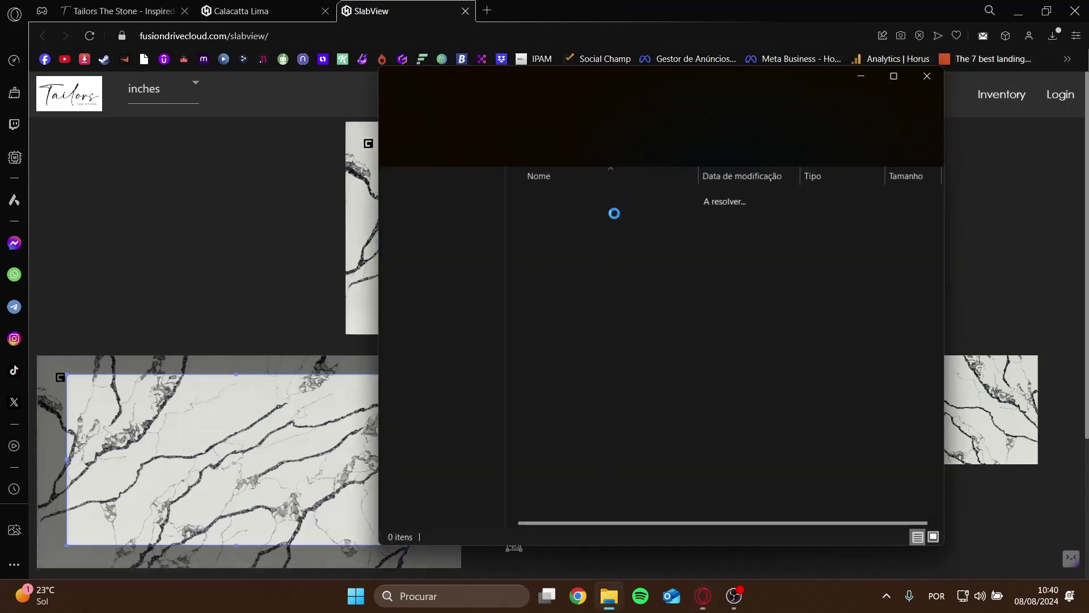
double_click(586, 238)
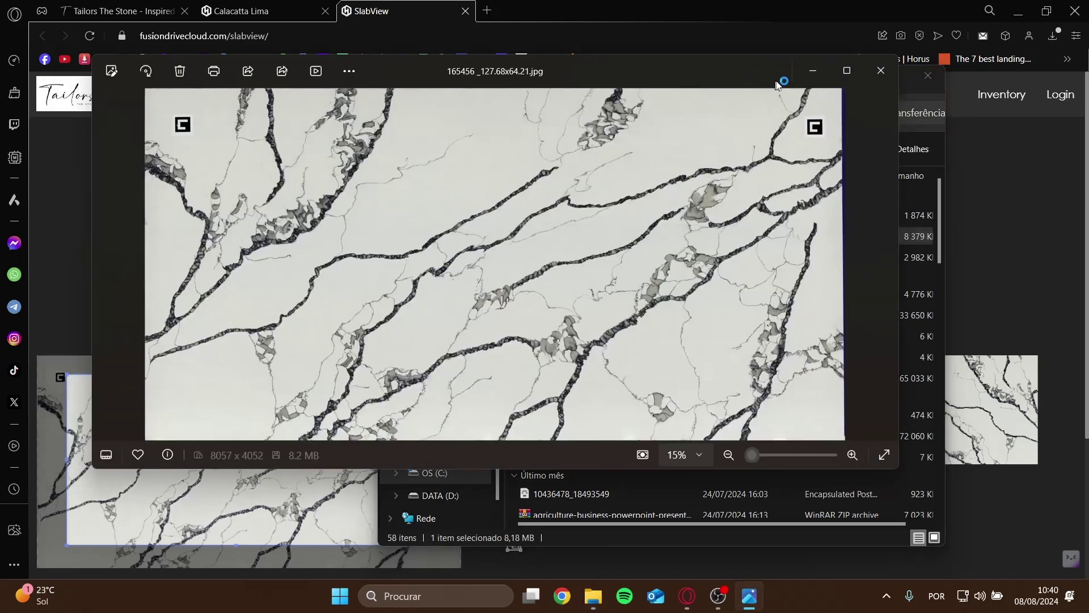
scroll(618, 281, "up", 5)
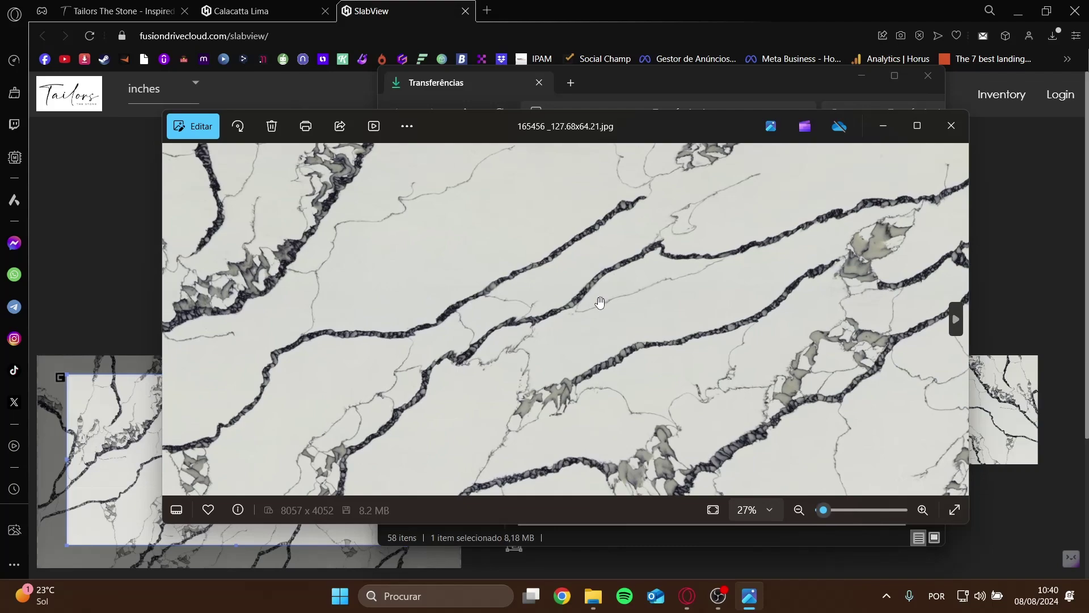
scroll(599, 303, "down", 5)
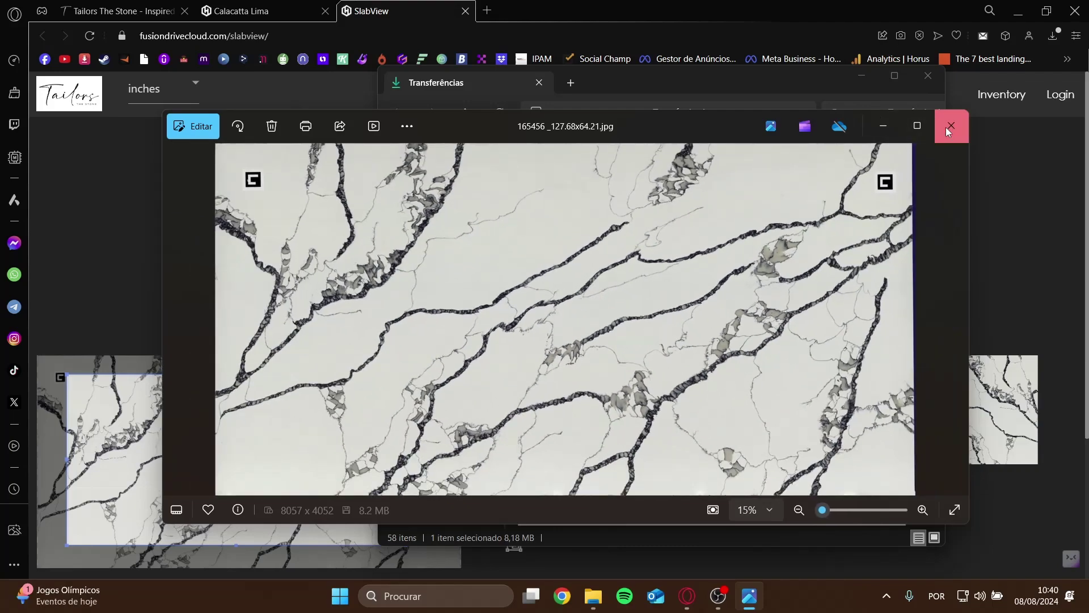
Close Photos and File Explorer, check the 56.73 ft2 slab details, and open the measuring view.
left_click(946, 126)
left_click(923, 78)
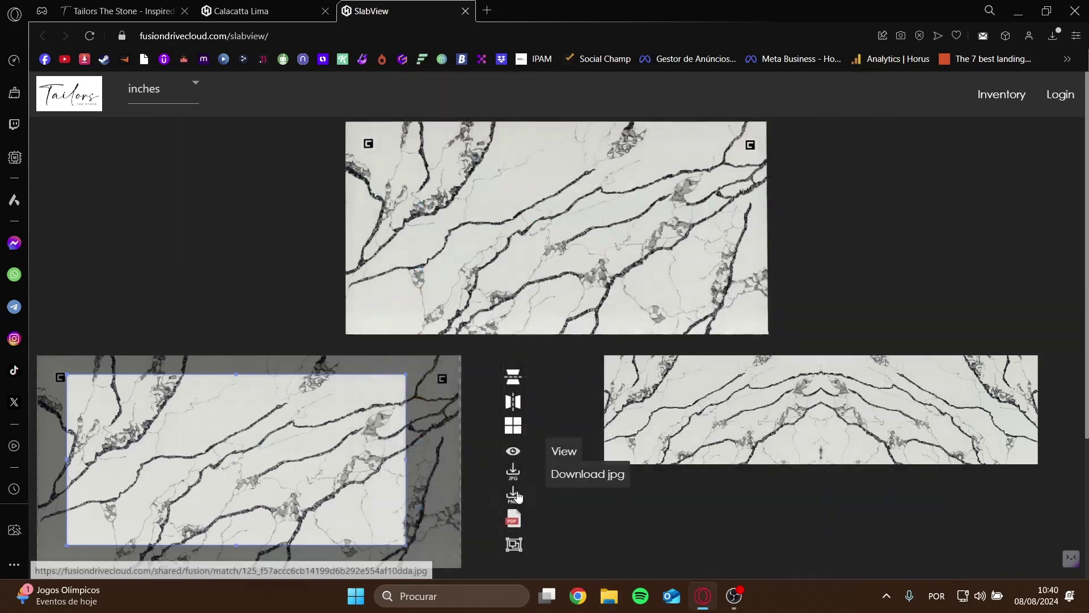
scroll(517, 511, "down", 3)
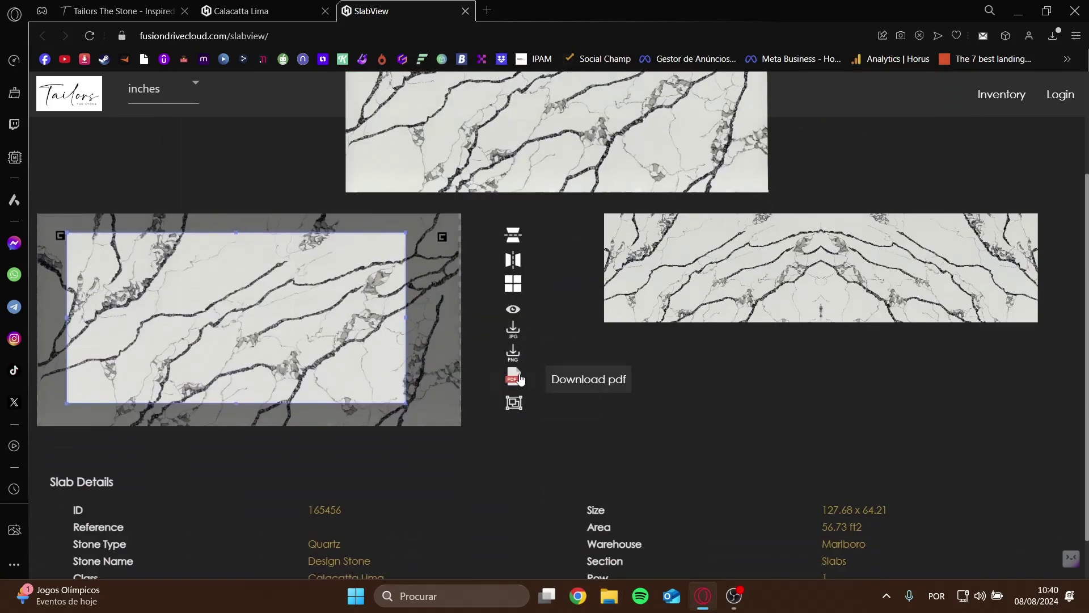
scroll(514, 404, "down", 1)
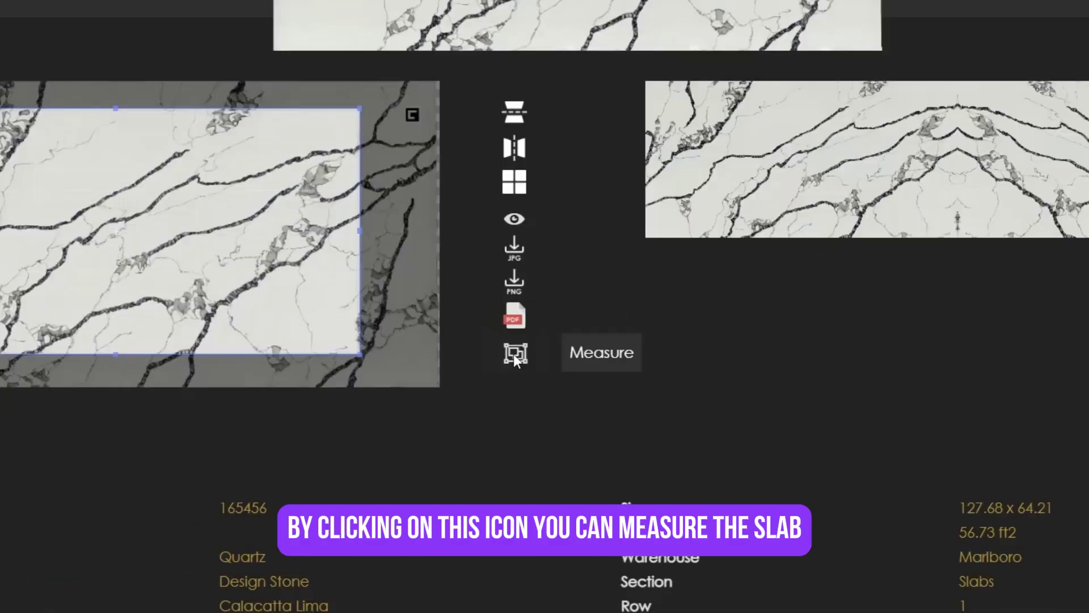
left_click(520, 363)
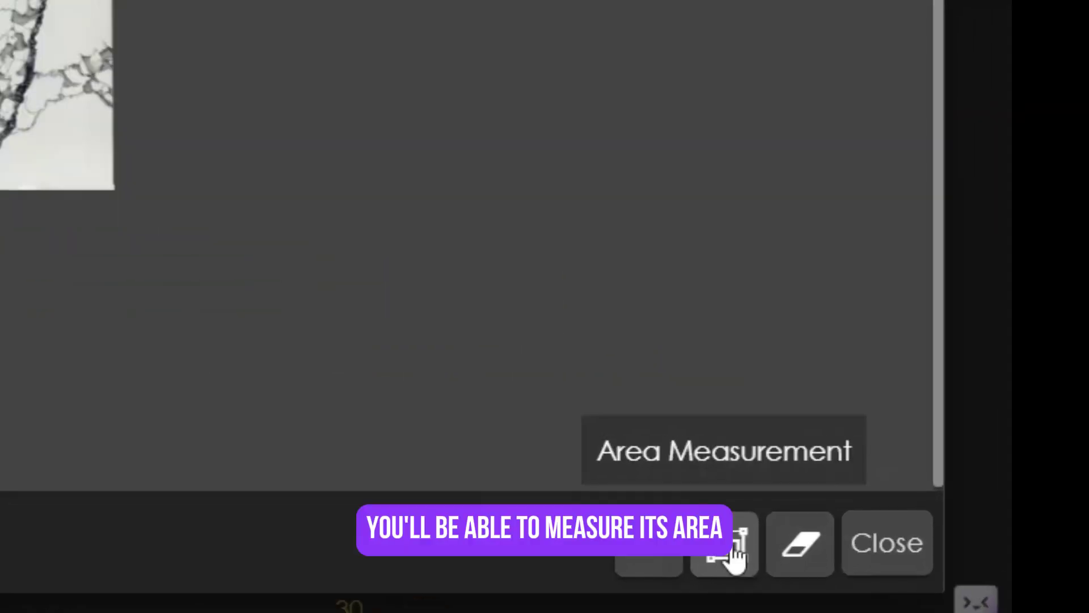
Outline the slab's four corners plus a left-edge point as an area measurement reading 46.68 sq².
left_click(735, 553)
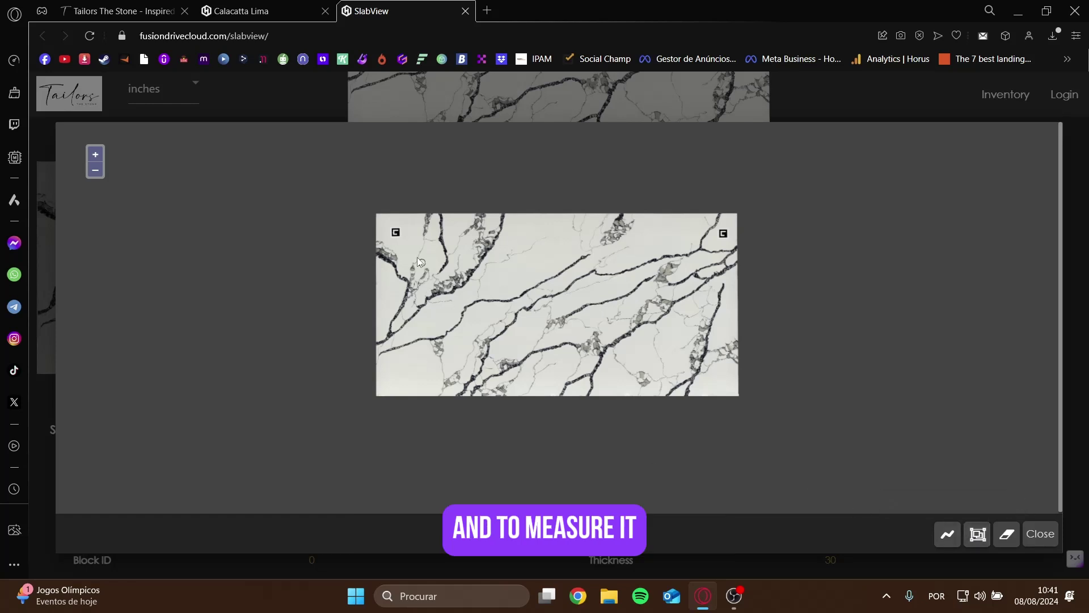
left_click(383, 223)
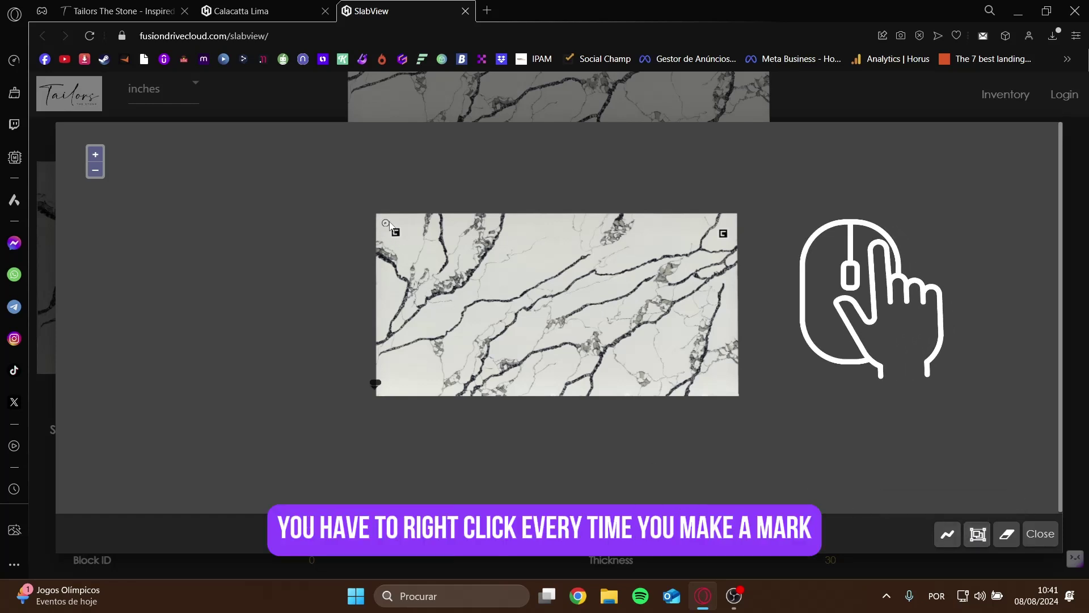
left_click(727, 224)
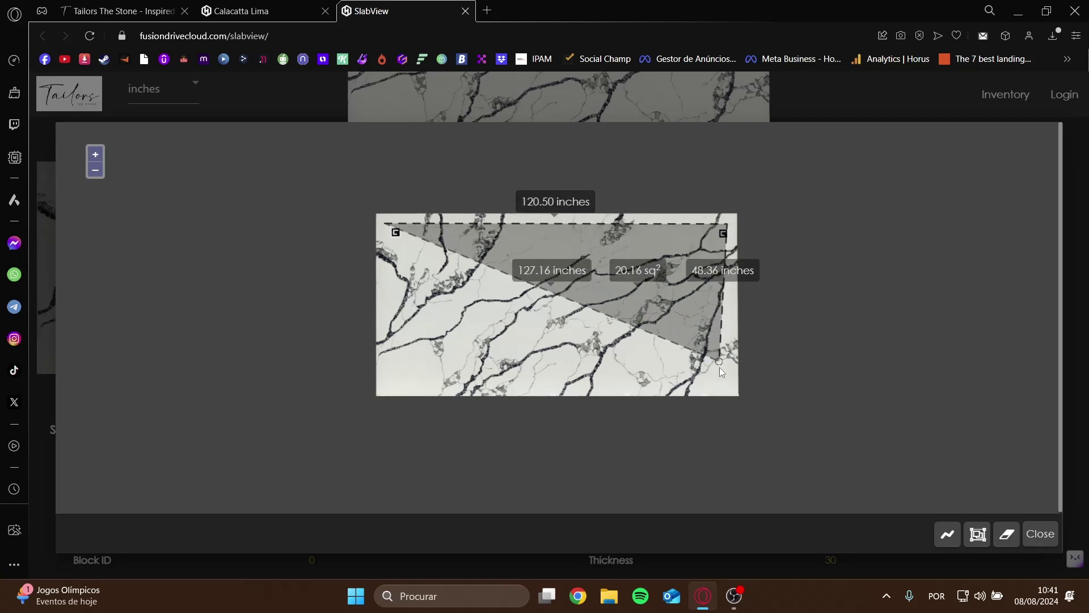
left_click(729, 386)
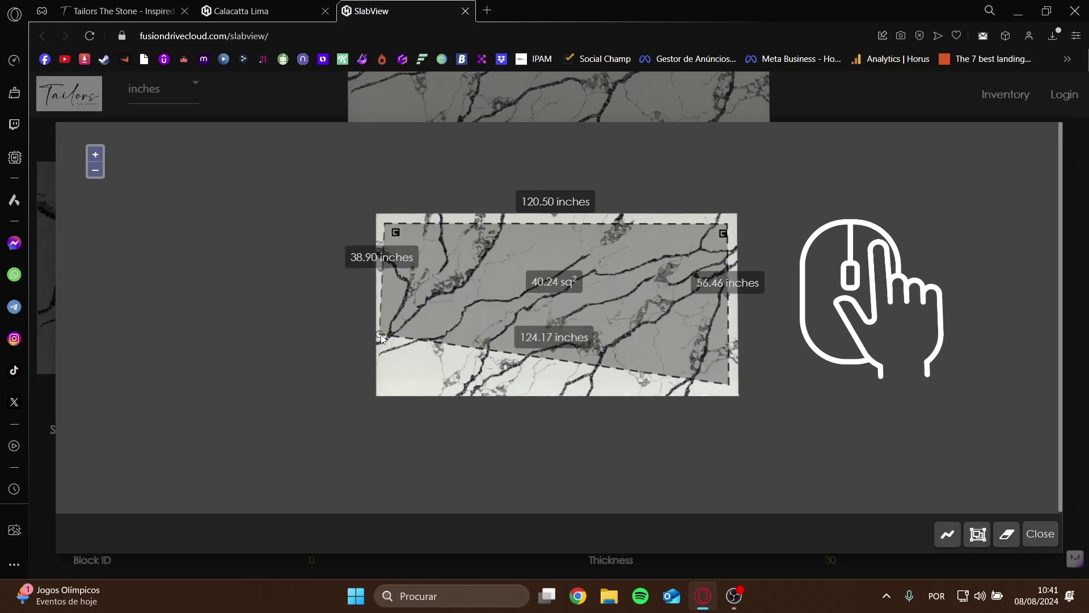
left_click(386, 383)
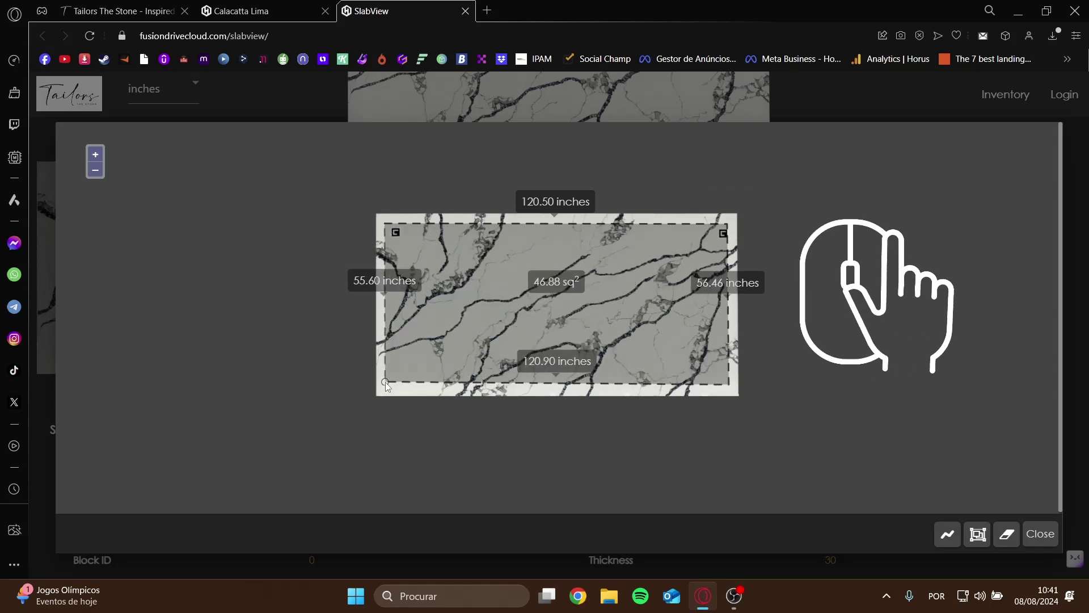
left_click(389, 332)
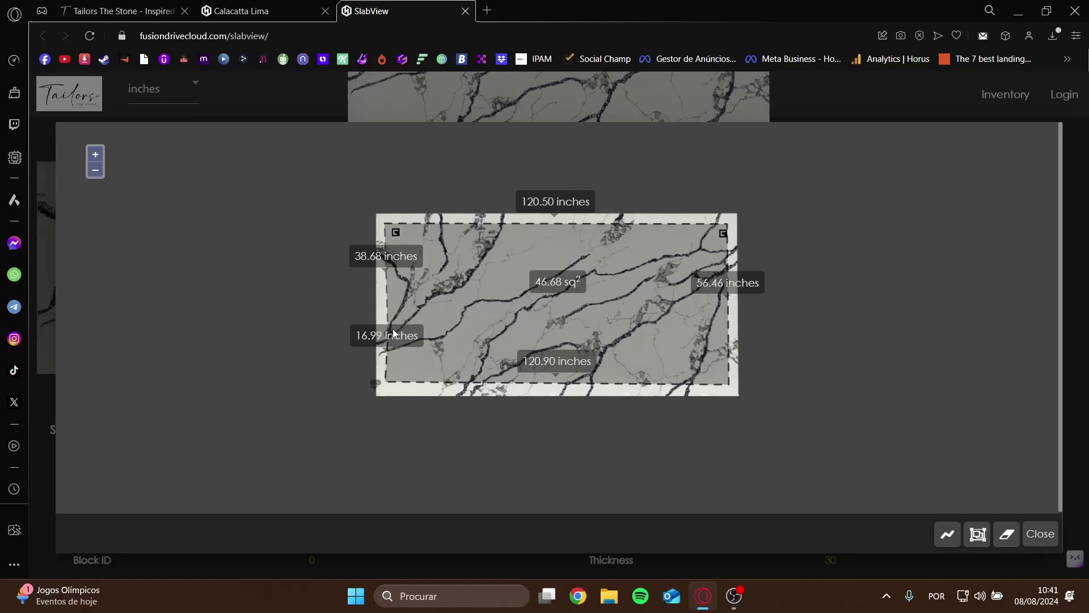
left_click(385, 228)
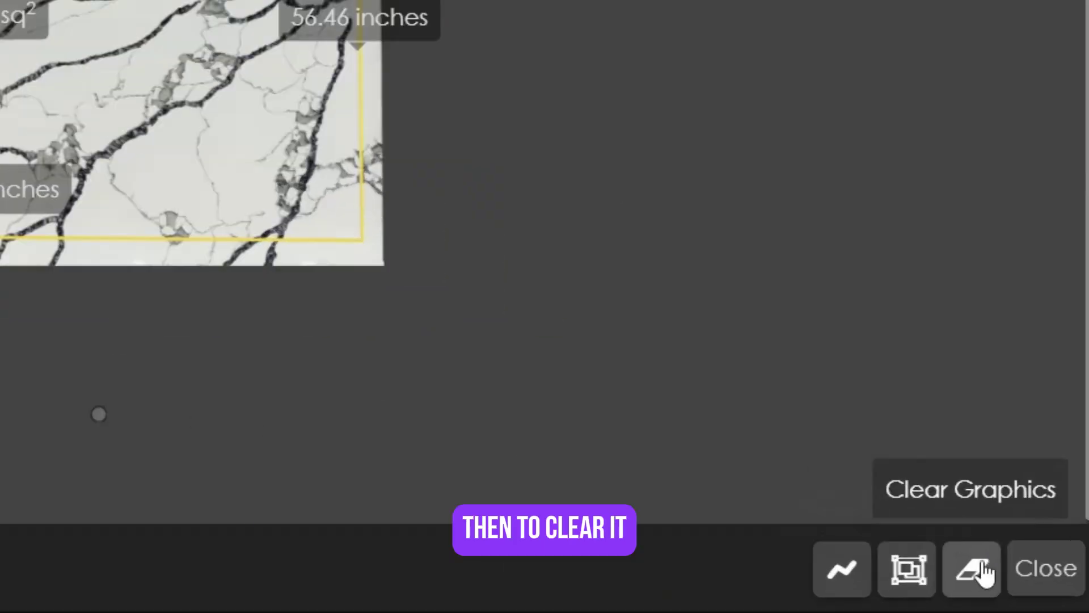
Clear the area outline, then measure distances from the top-left corner to the top-right and bottom-right corners.
left_click(1007, 534)
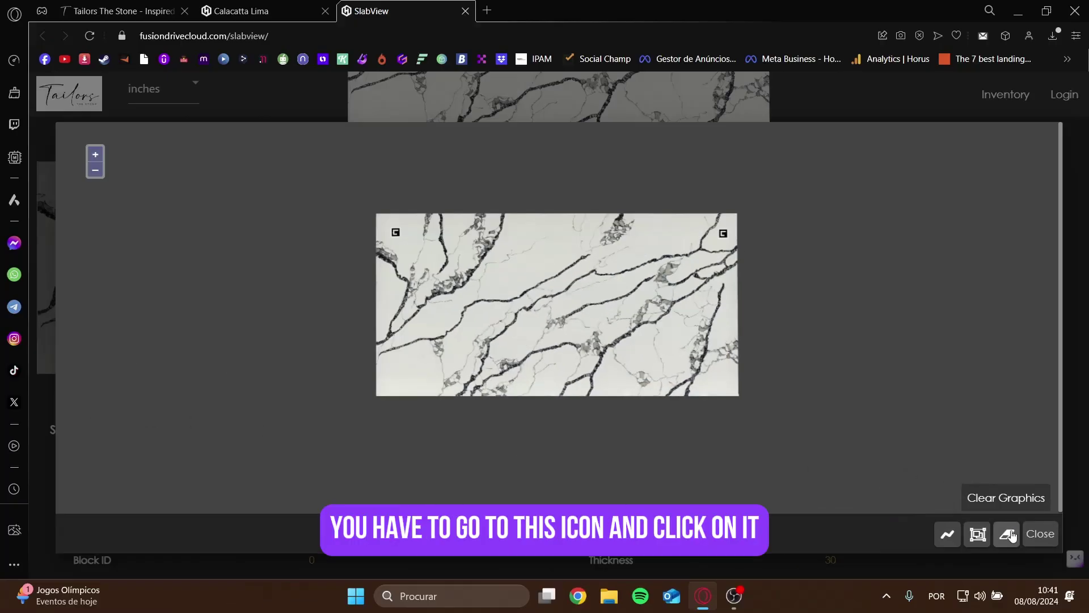
left_click(947, 536)
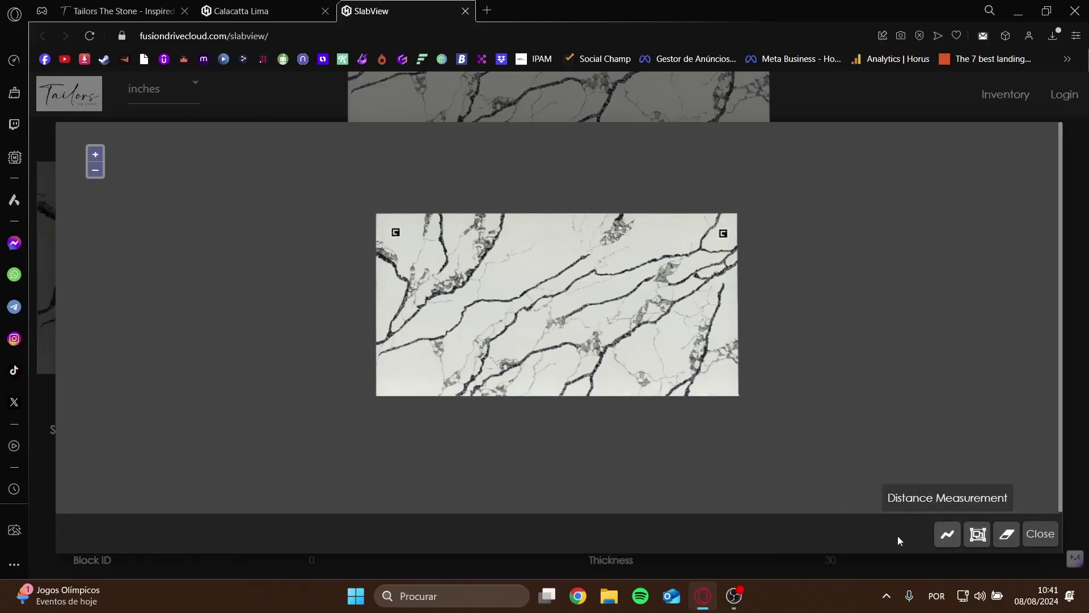
left_click(383, 221)
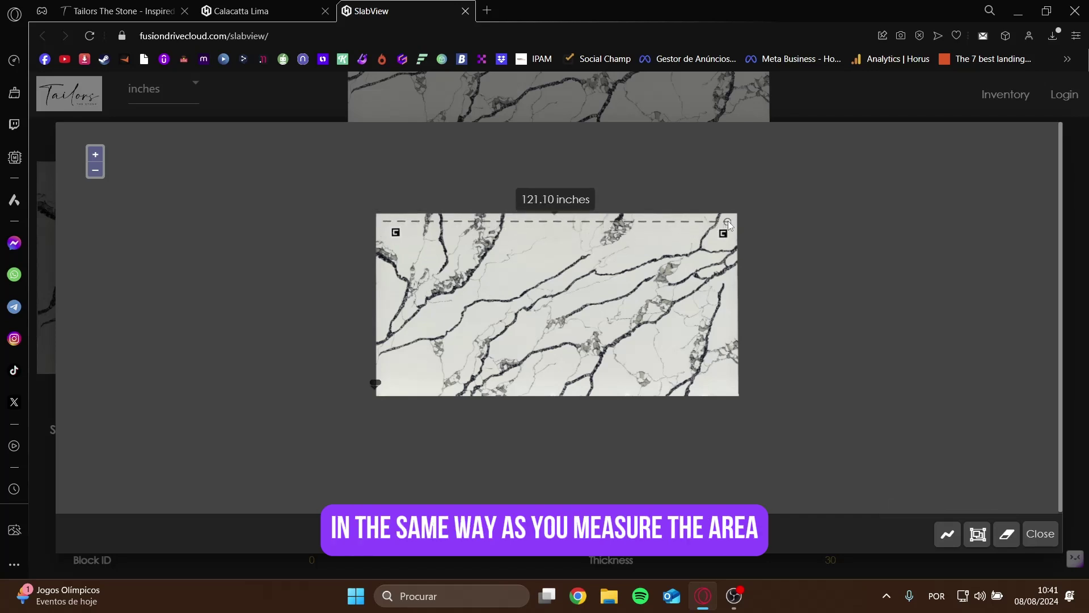
left_click(727, 220)
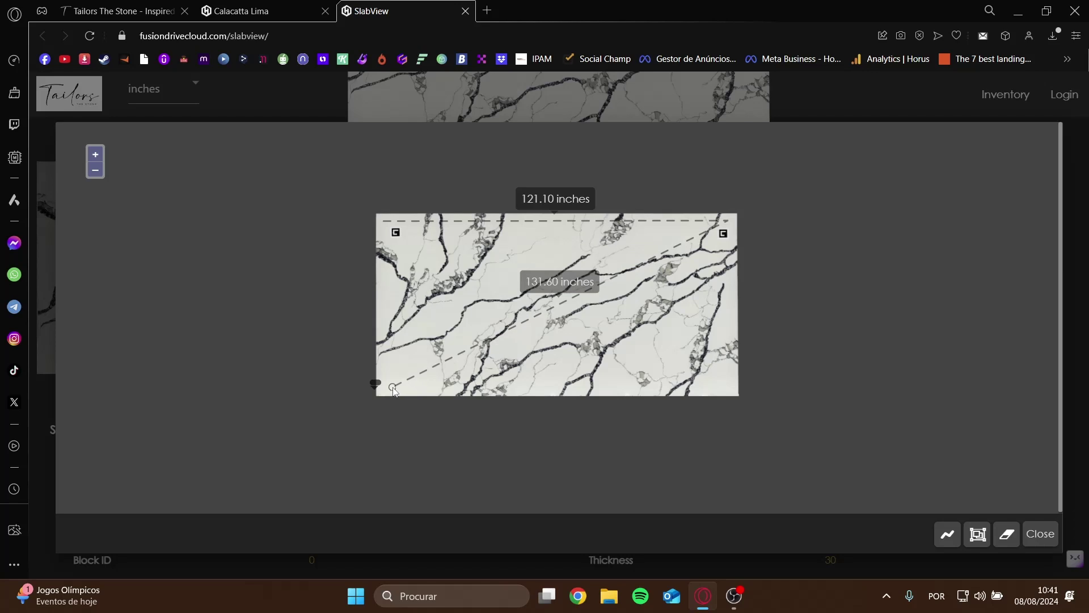
left_click(382, 221)
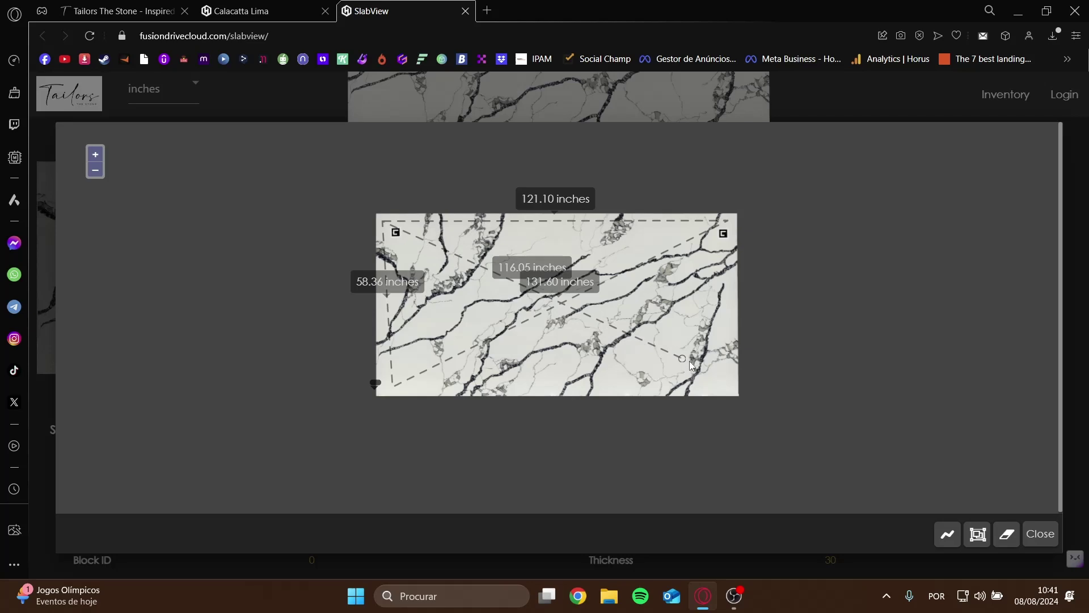
left_click(738, 395)
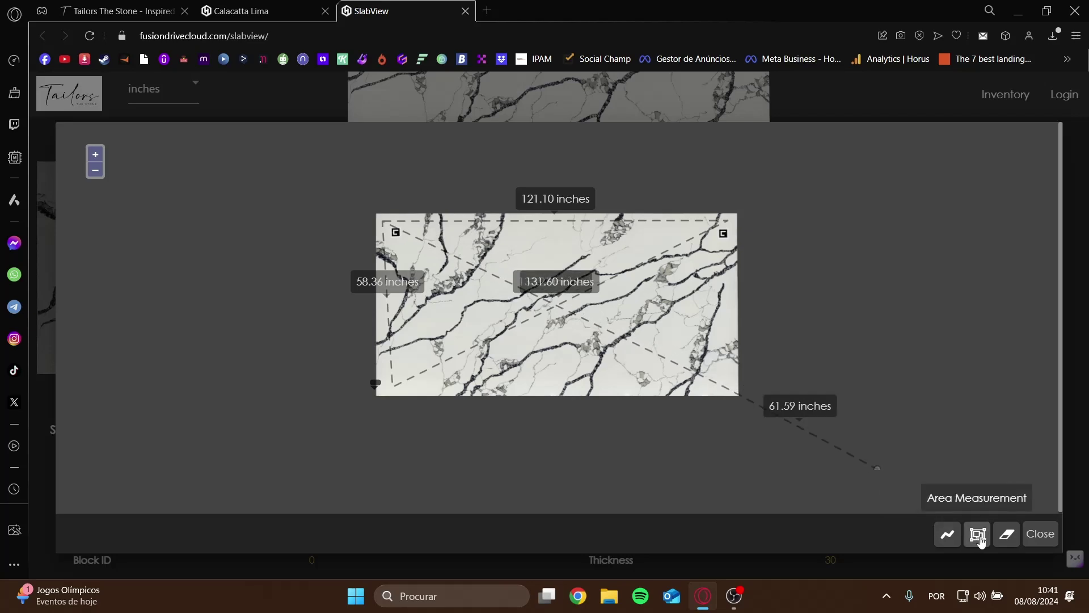
Clear the distance lines, close the slab viewer, and return to the Inventory page.
left_click(1007, 533)
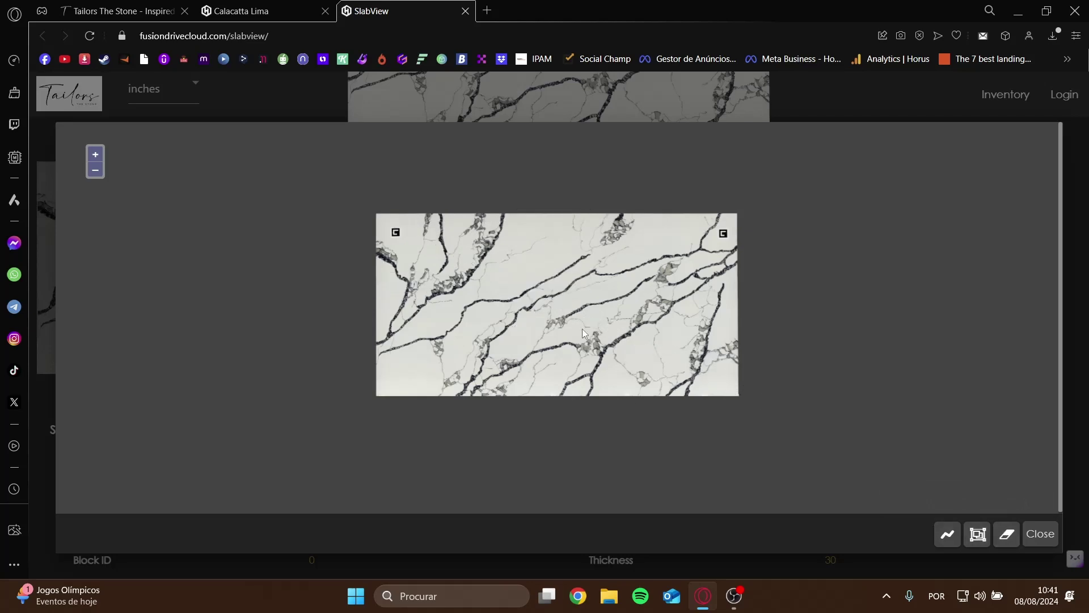
scroll(571, 299, "up", 6)
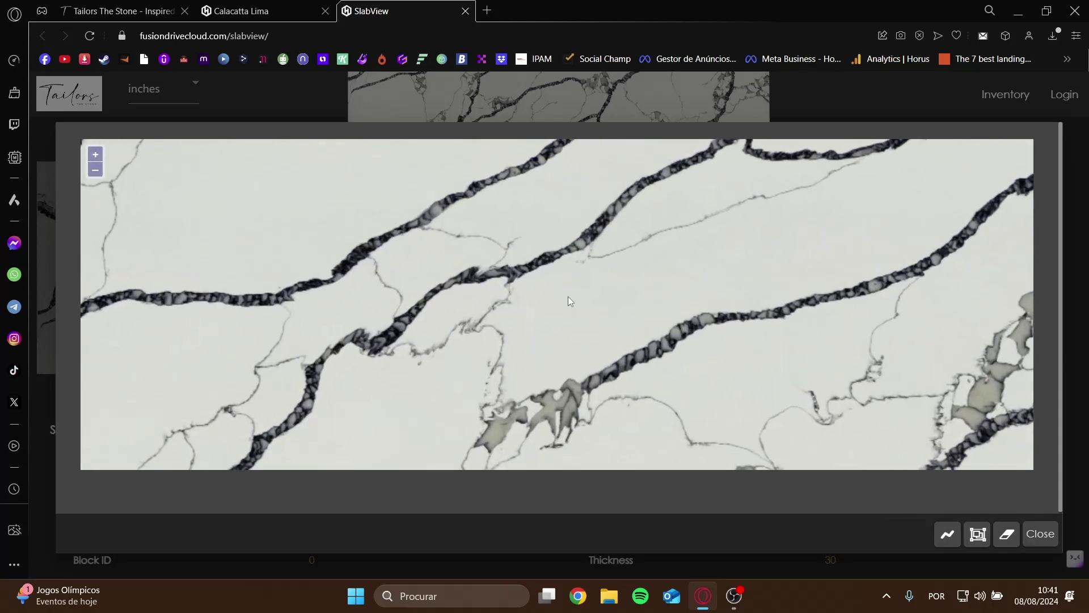
scroll(569, 299, "down", 6)
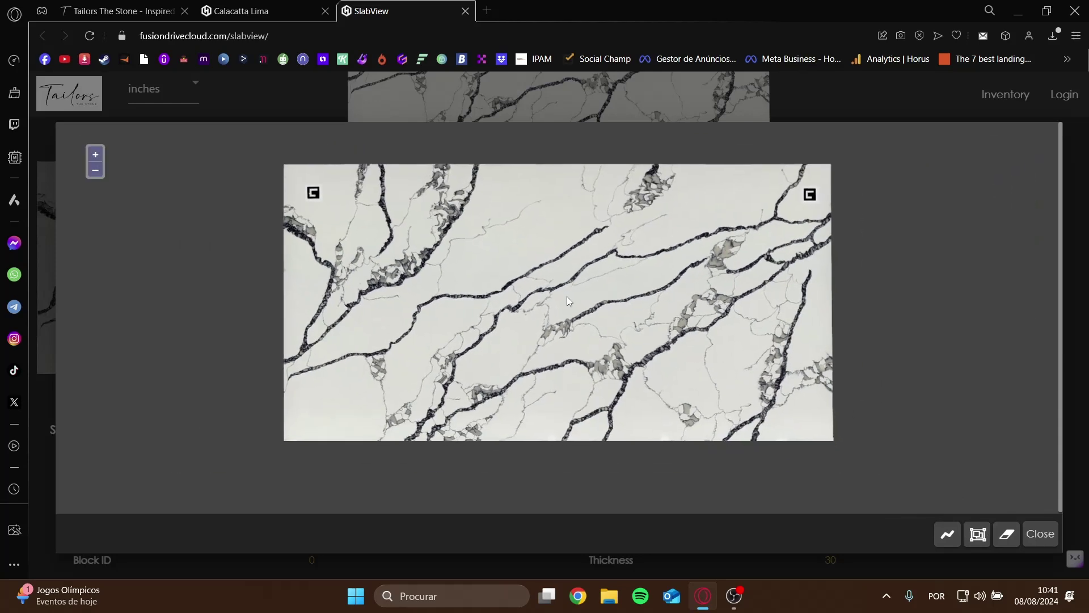
left_click(1036, 534)
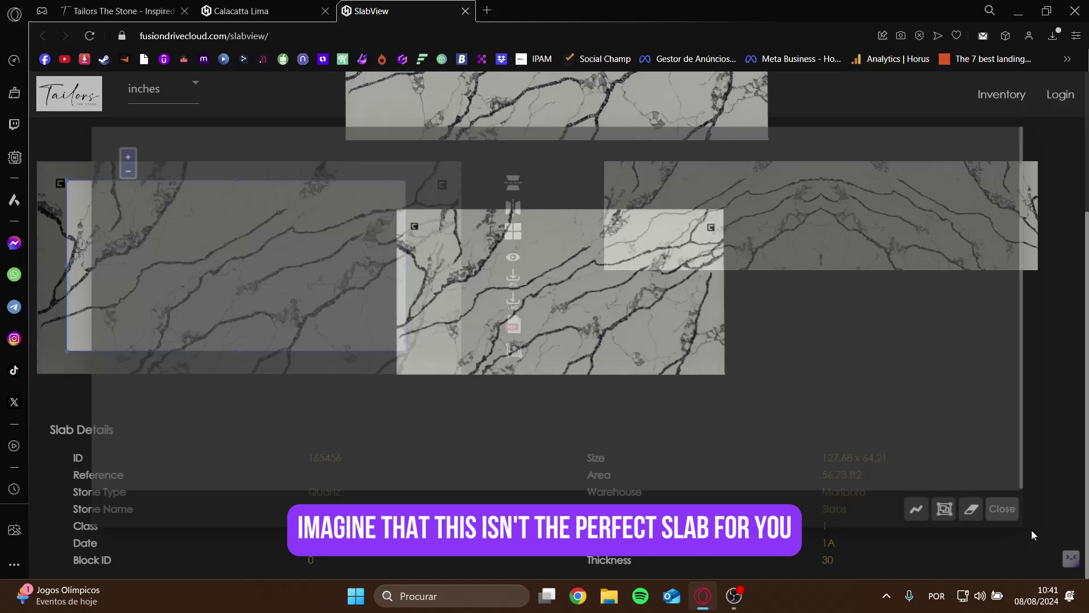
scroll(685, 382, "up", 3)
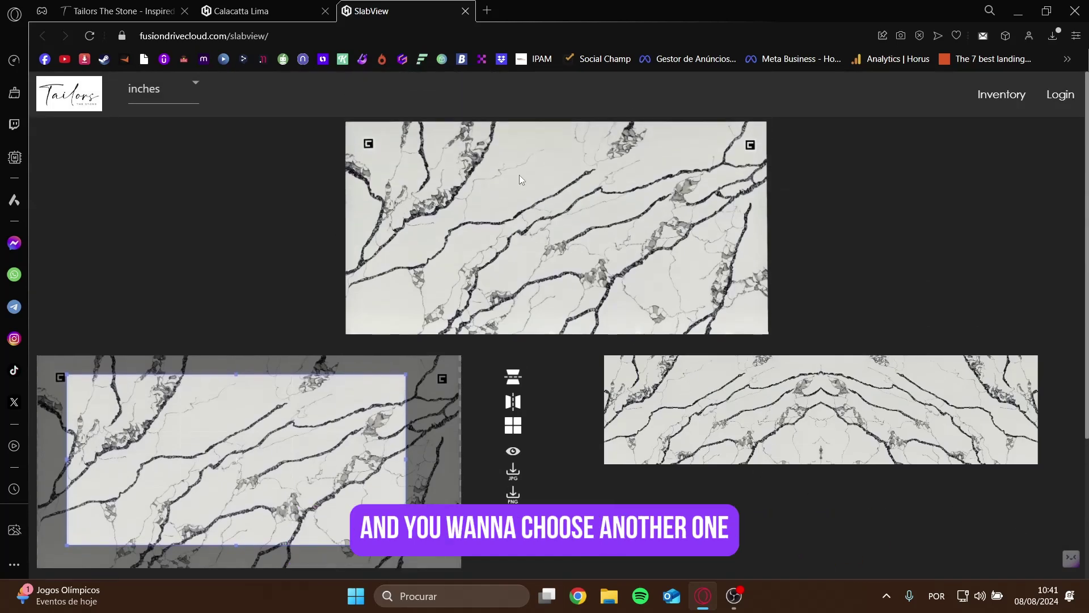
left_click(999, 102)
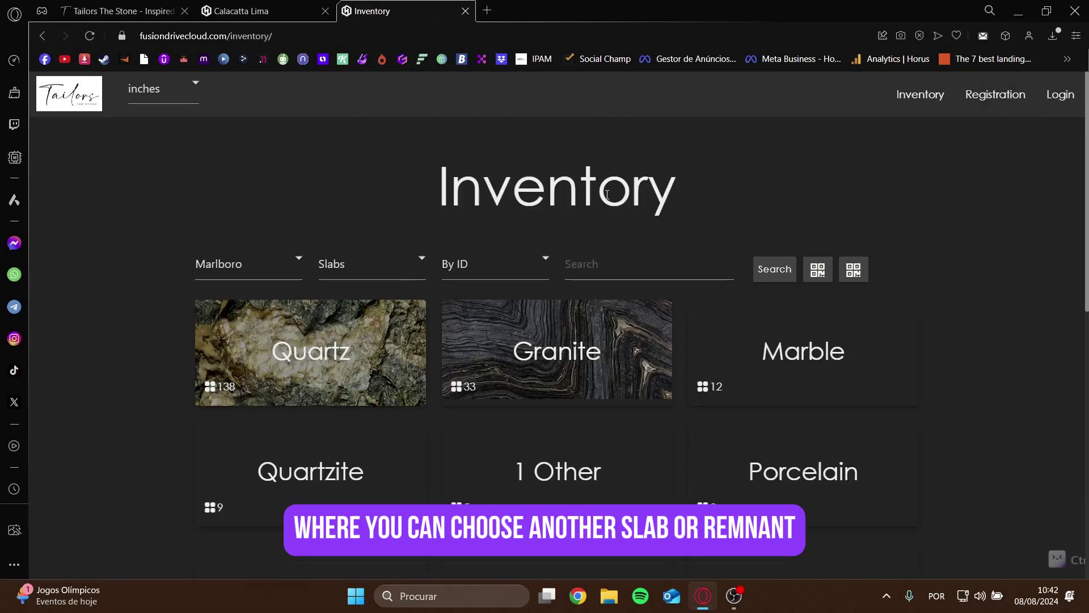
Switch the inventory listing from Slabs to Remnants.
scroll(389, 236, "down", 2)
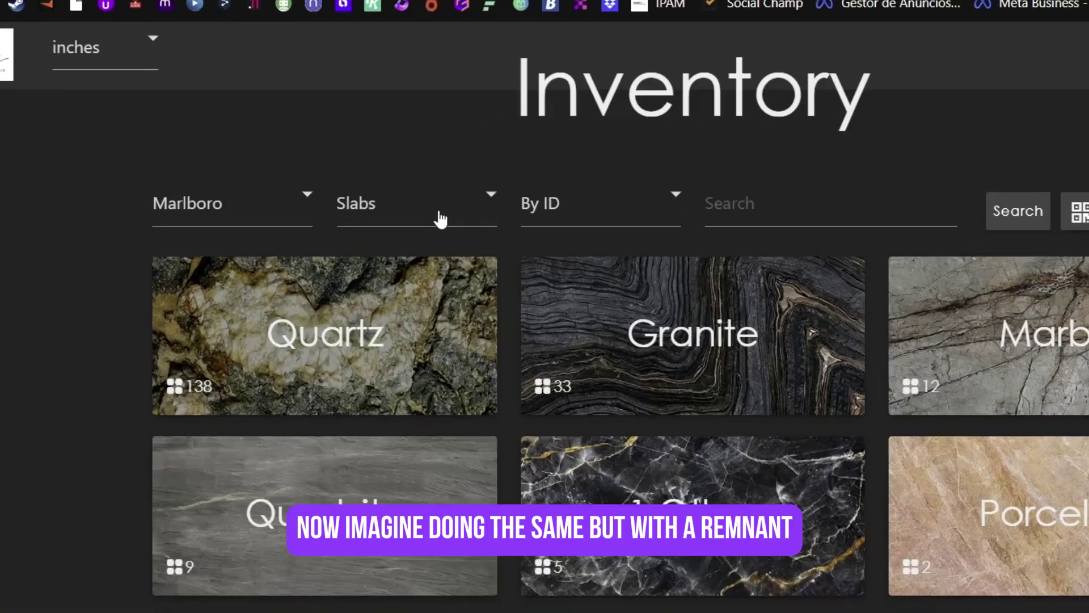
left_click(385, 201)
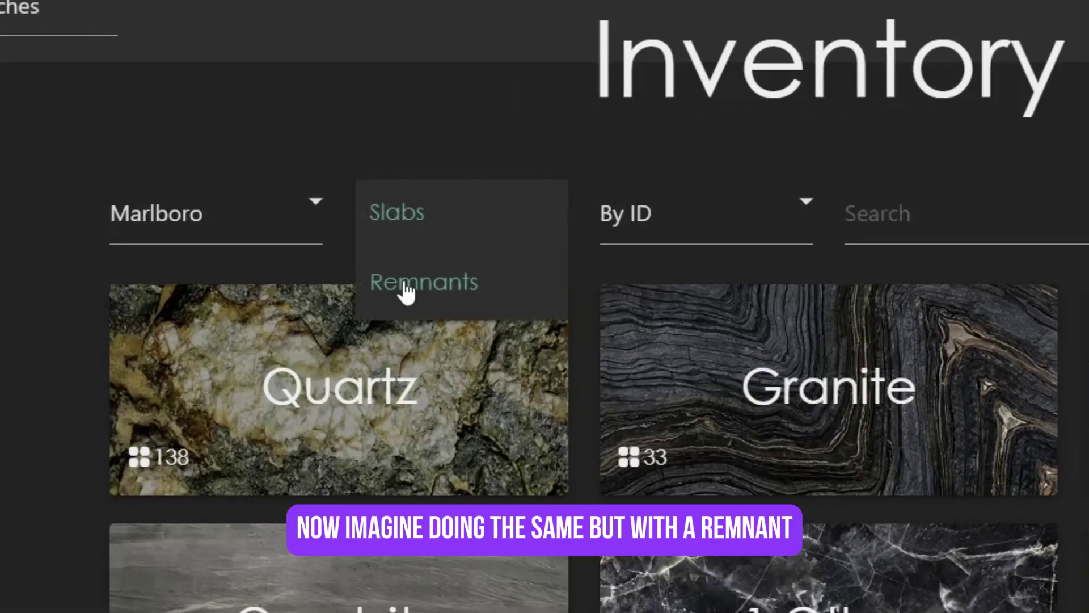
left_click(336, 228)
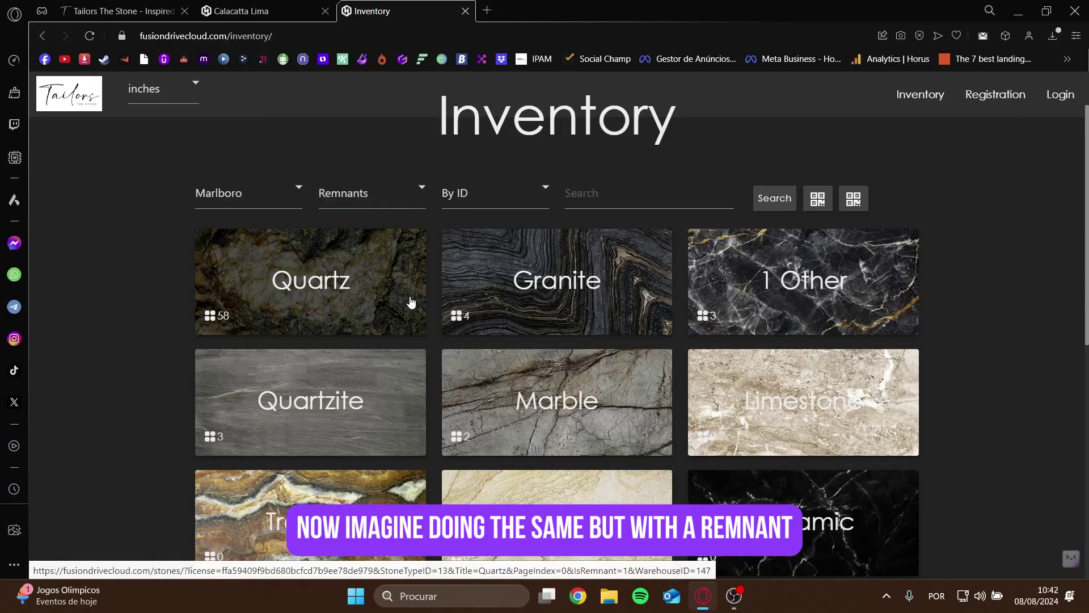
Drill into Quartz remnants from GFO and open the Calacatta Storm remnant.
left_click(412, 303)
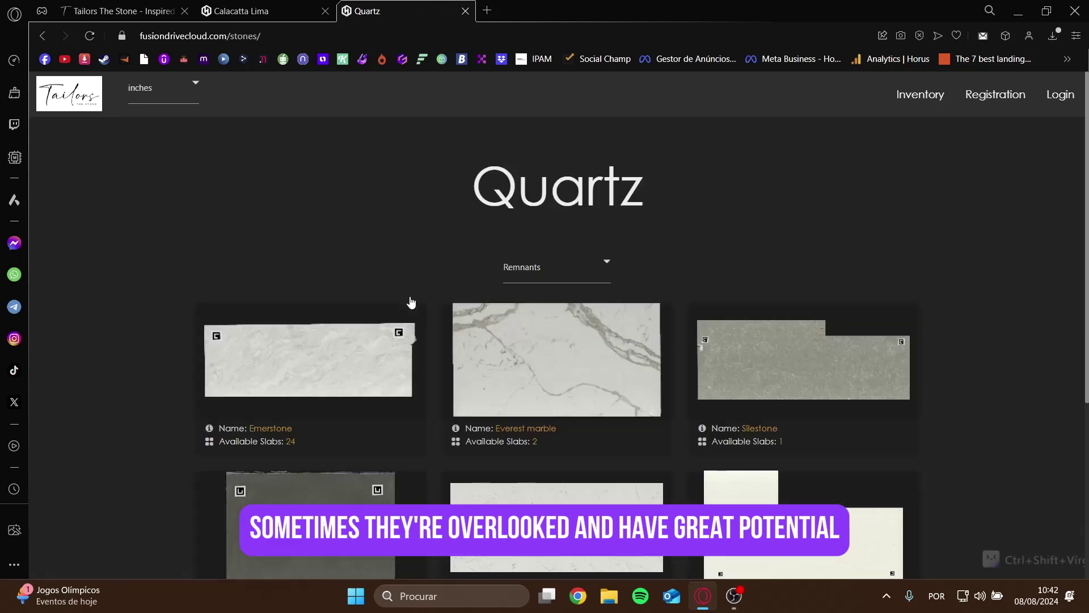
scroll(445, 248, "down", 5)
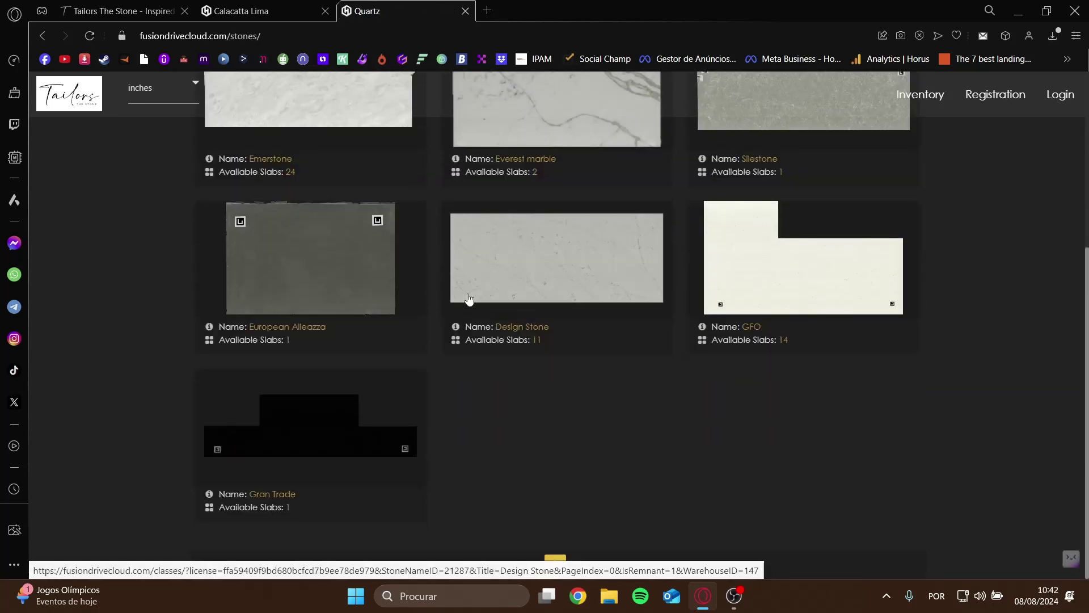
scroll(546, 404, "up", 3)
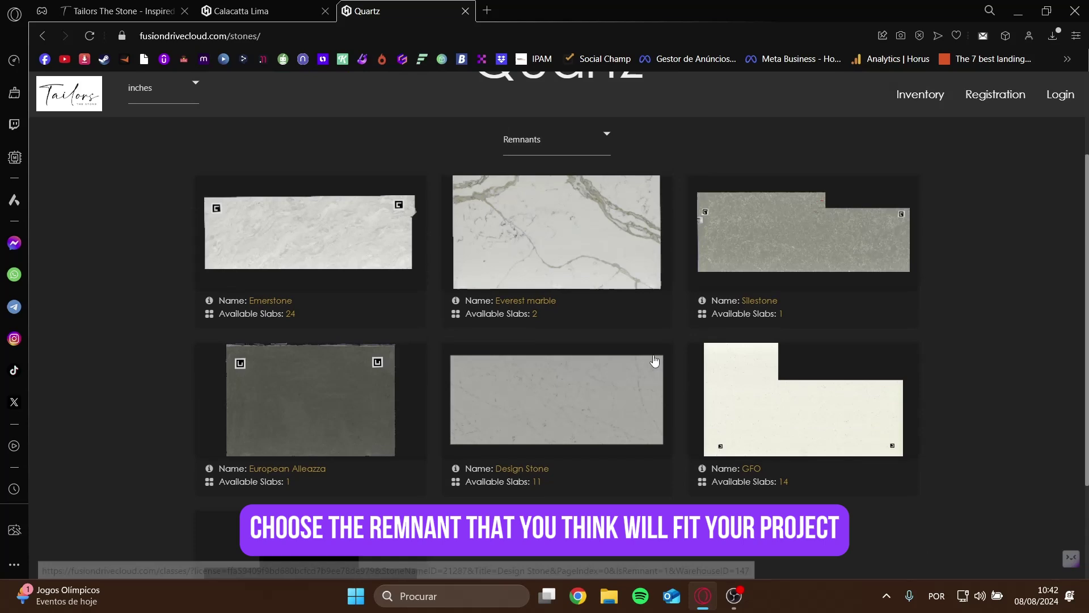
left_click(794, 392)
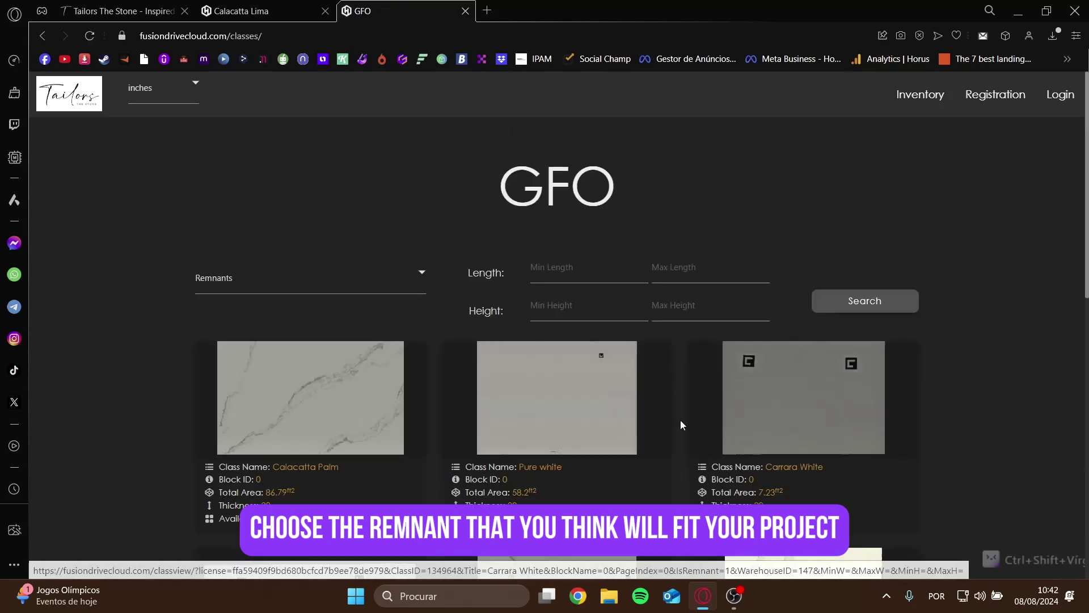
scroll(679, 420, "down", 4)
scroll(671, 401, "down", 3)
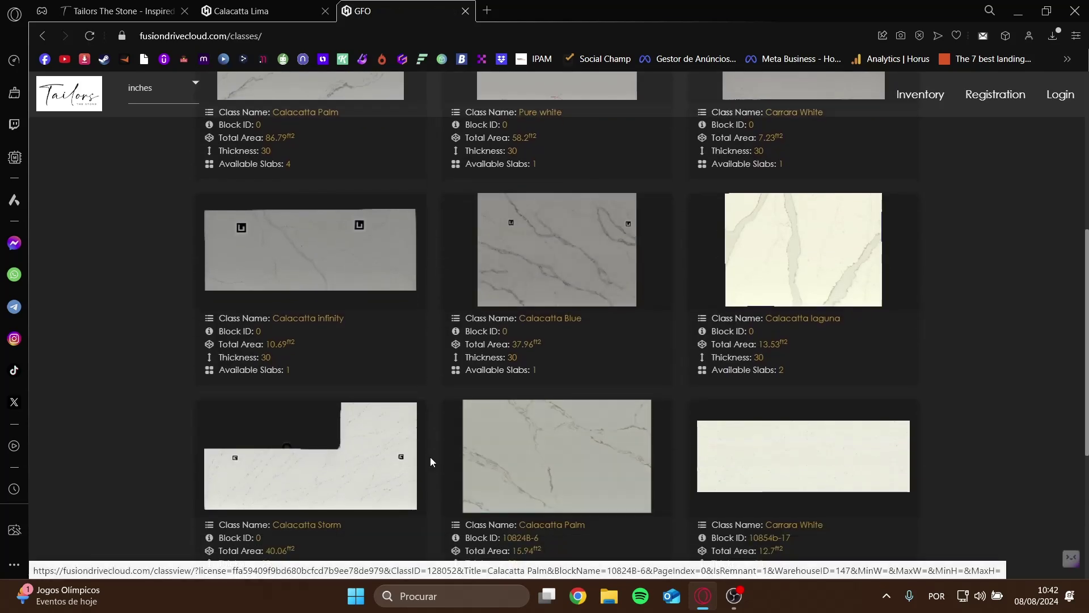
left_click(357, 472)
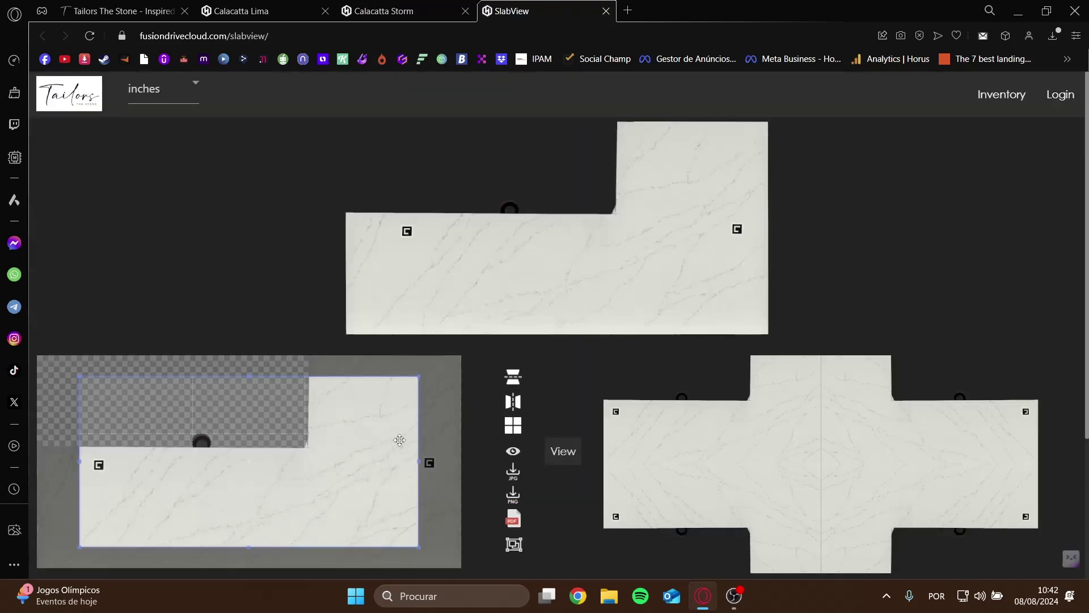
Try two different book-match mirror layouts in the Calacatta Storm remnant's preview.
left_click(517, 406)
left_click(516, 384)
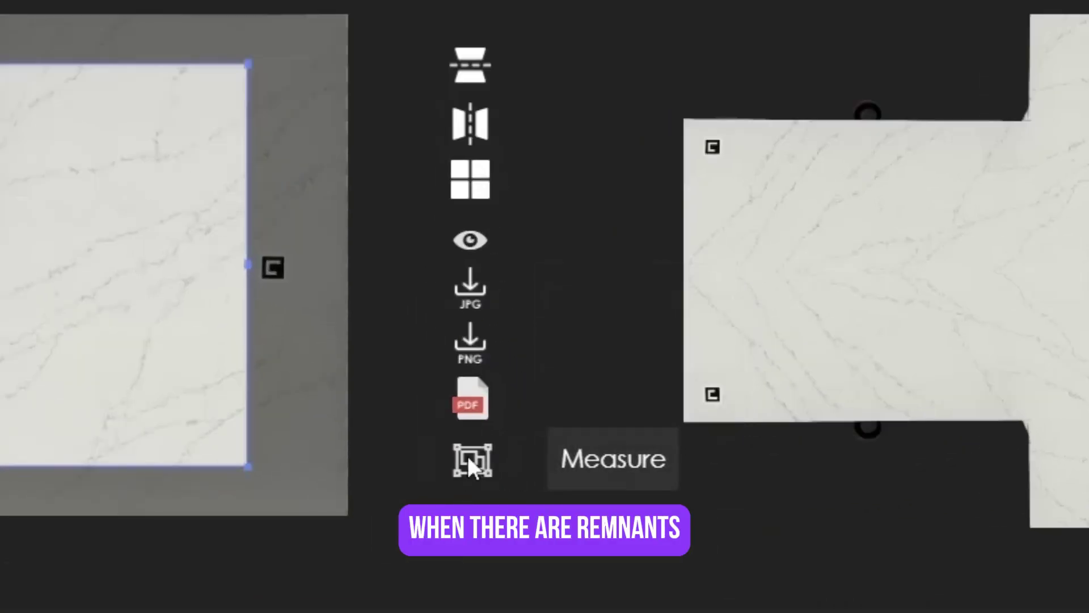
Start an area outline on the remnant's top edges, giving segments of 79.51 and 40.34 inches.
left_click(513, 541)
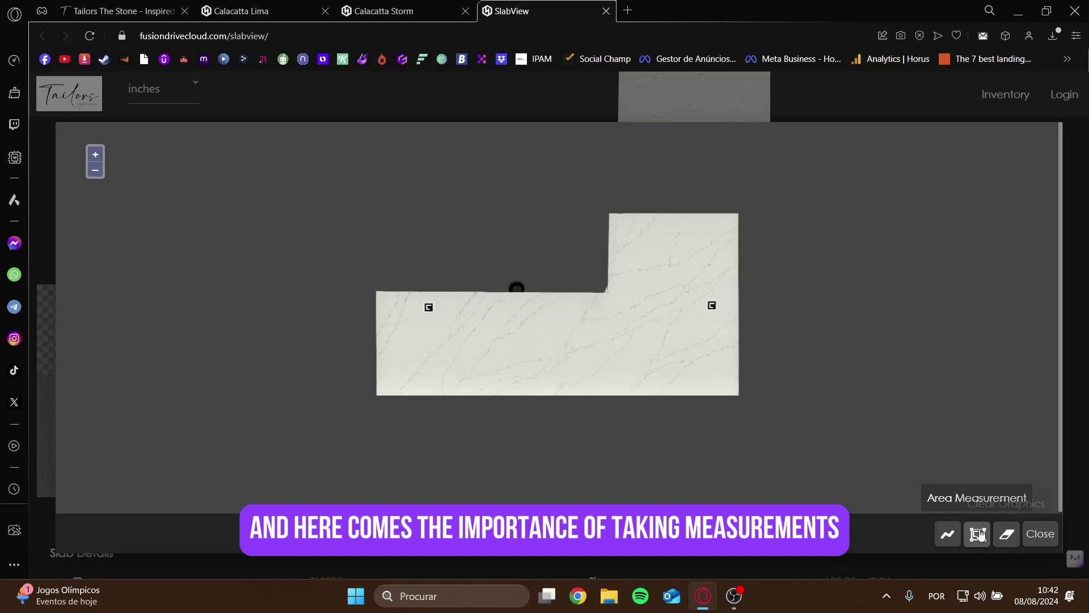
right_click(383, 295)
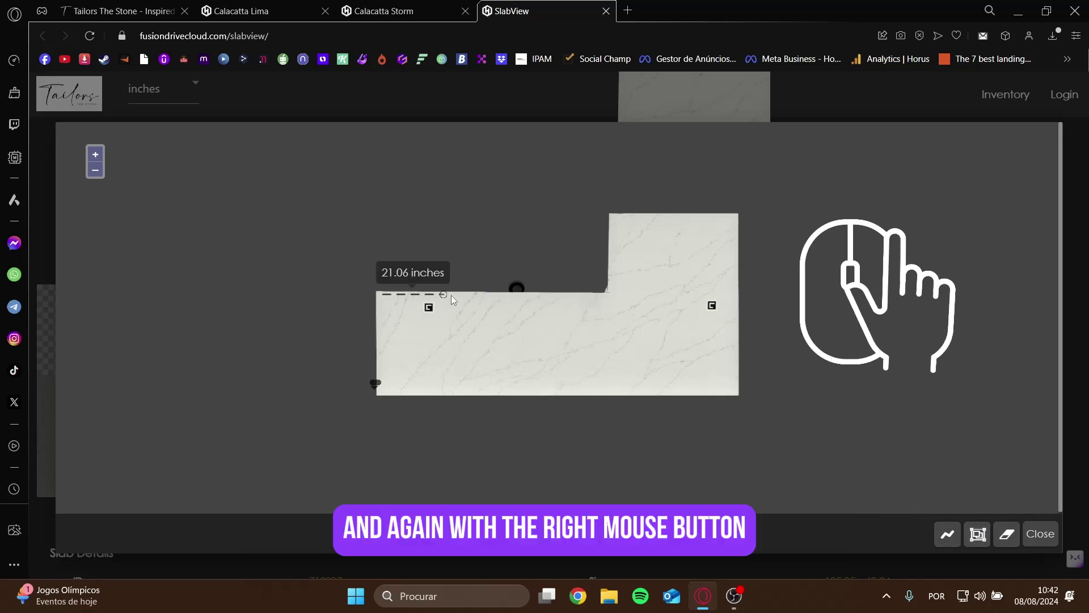
right_click(612, 295)
right_click(614, 219)
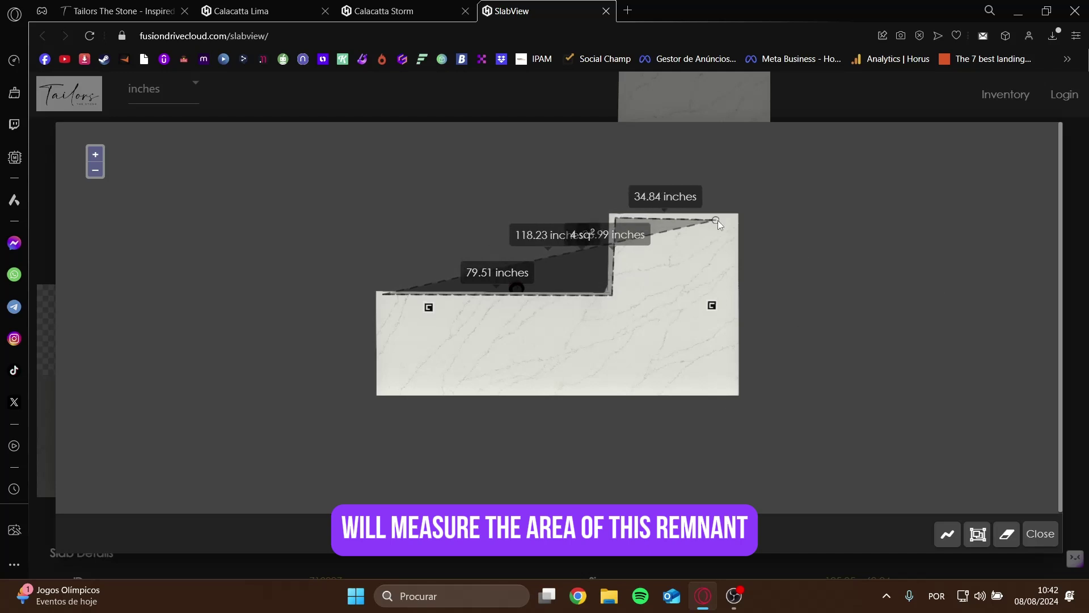
right_click(732, 217)
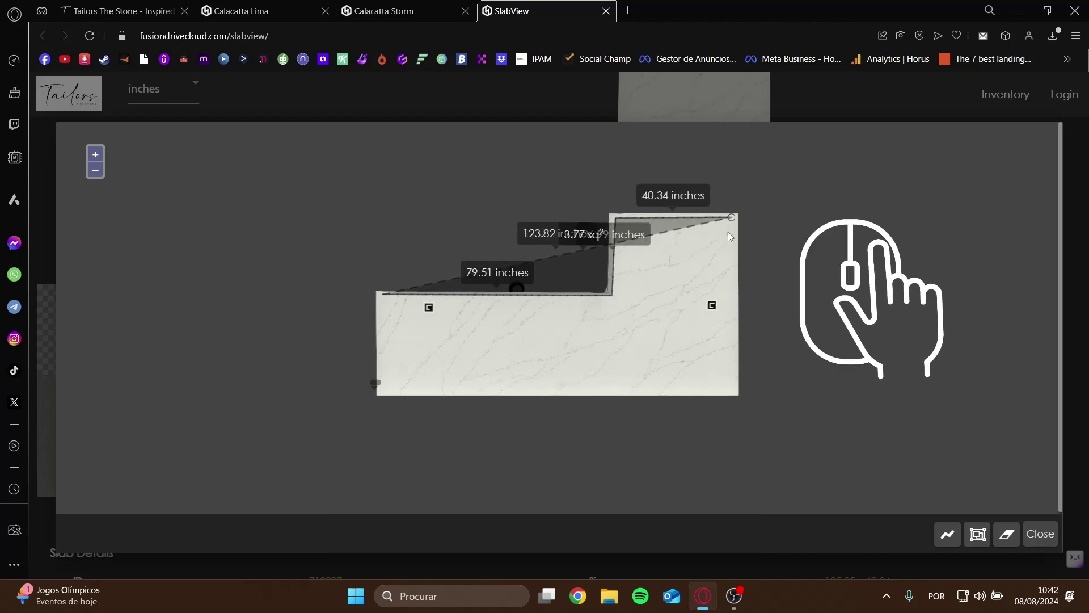